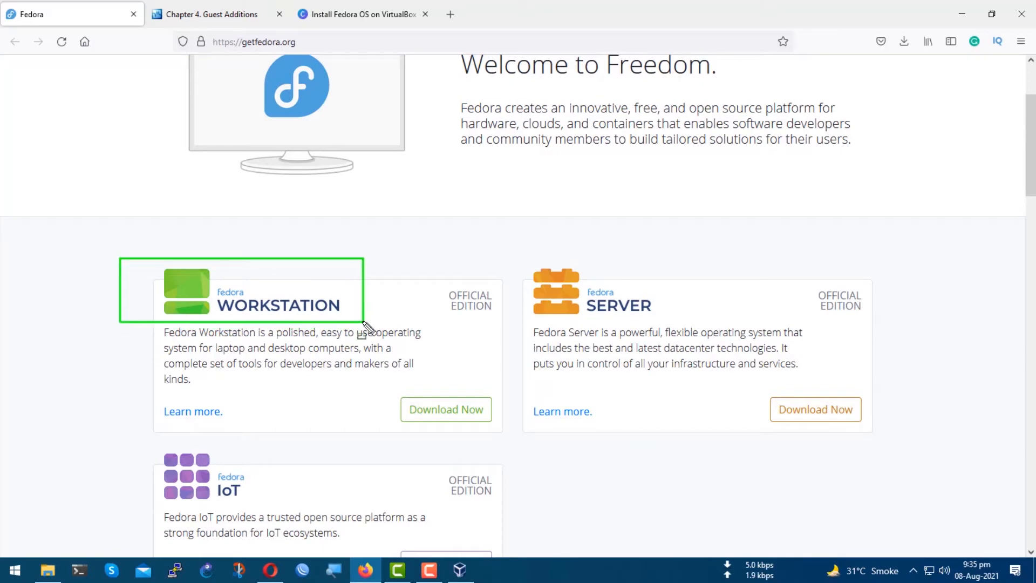
Open the Fedora Workstation download page from the Fedora website.
left_click_drag(504, 256, 687, 317)
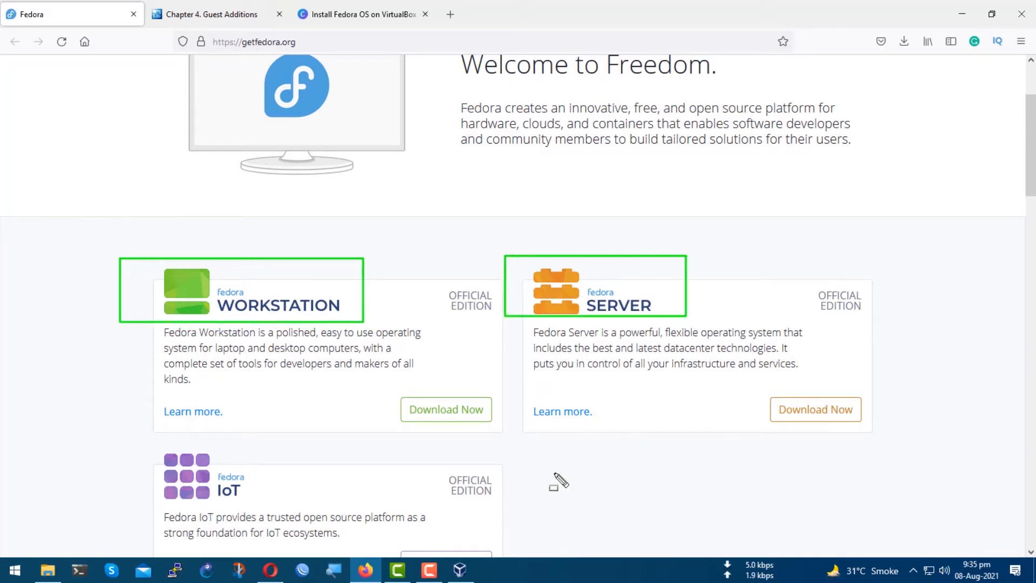
left_click(470, 417)
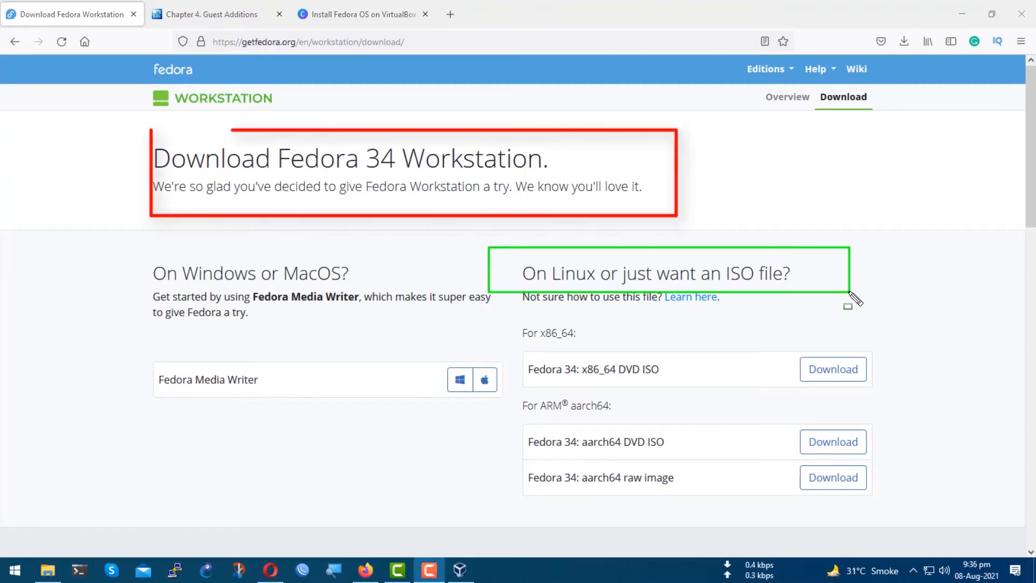
key("Escape")
scroll(612, 459, "down", 2)
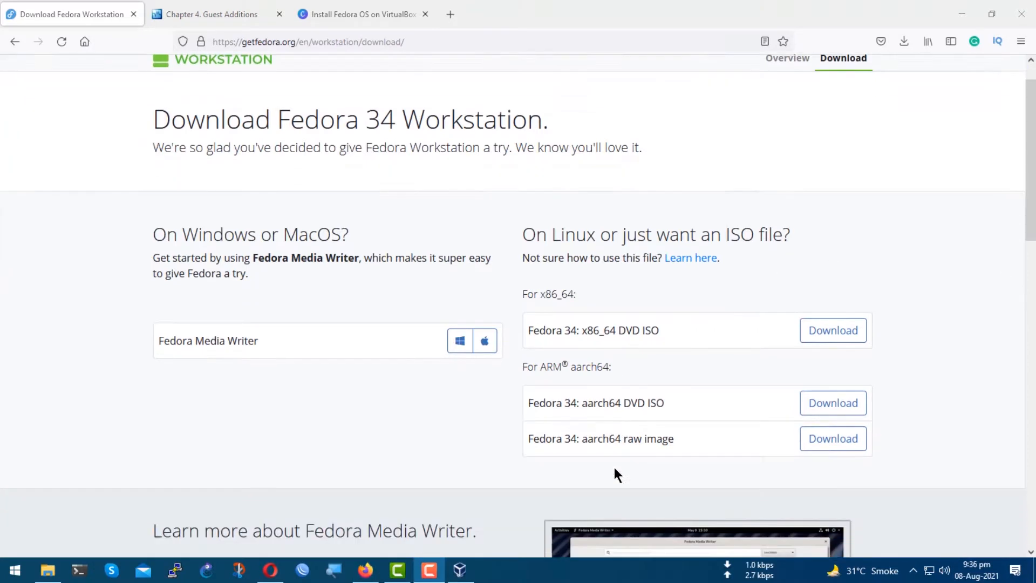
Download the Fedora 34 x86_64 DVD ISO, saving the file, and open the browser's downloads list.
left_click(846, 315)
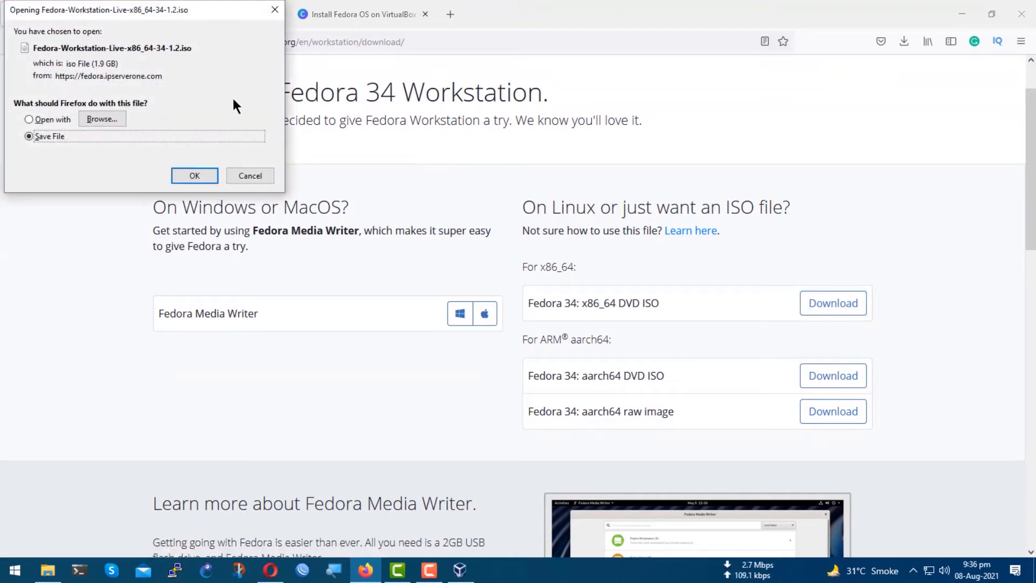
left_click_drag(162, 39, 220, 53)
key("Escape")
left_click(205, 177)
left_click(185, 176)
left_click(901, 42)
left_click(896, 78)
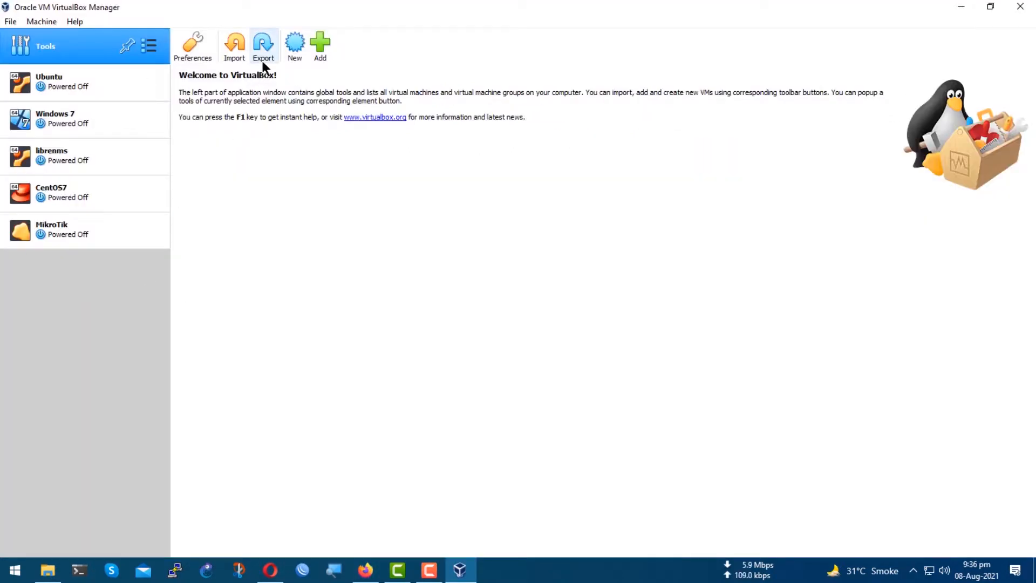
Start a new virtual machine named Fedora with type Linux and version Fedora (64-bit).
left_click(295, 46)
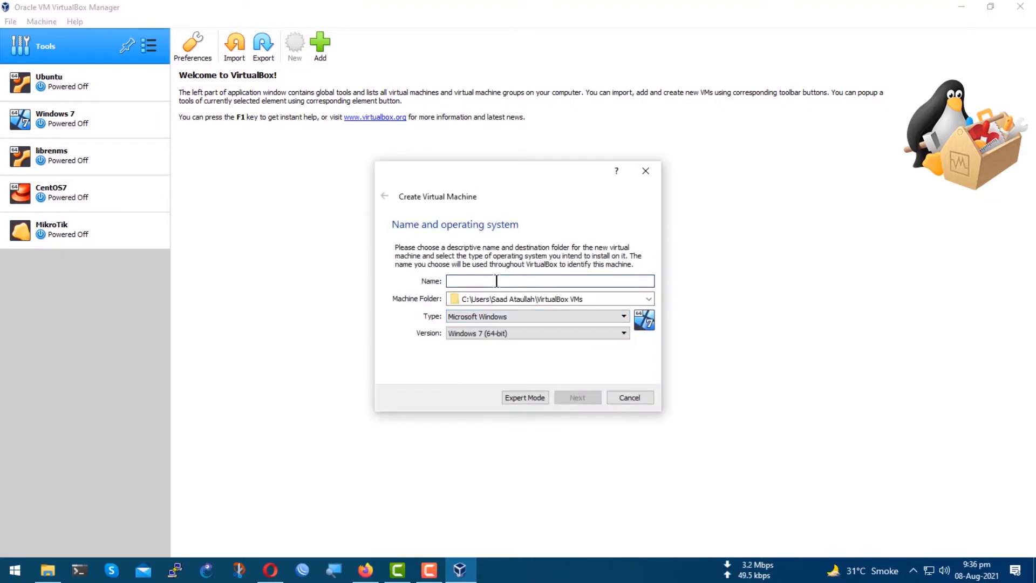
type("Fedora")
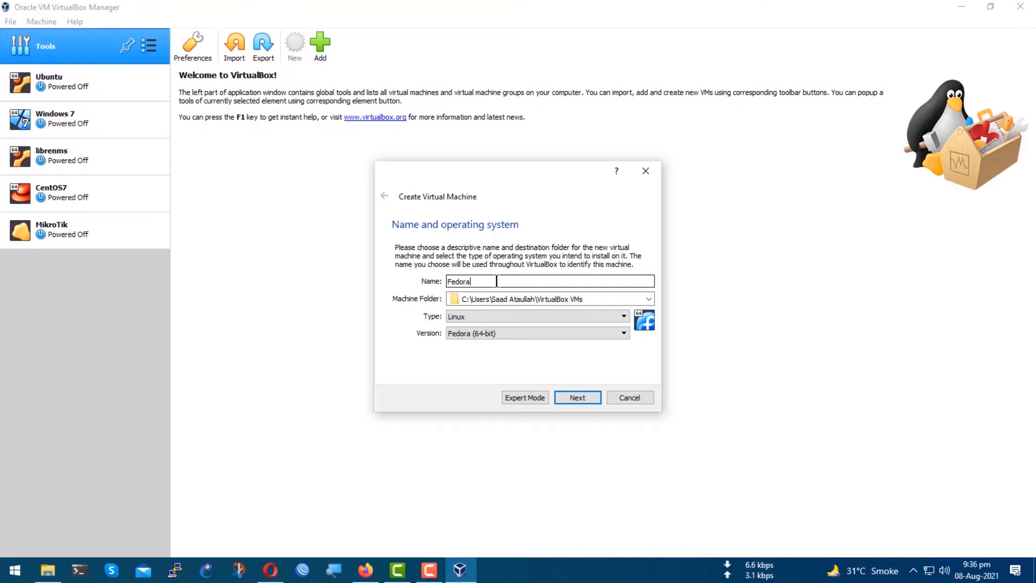
left_click(496, 319)
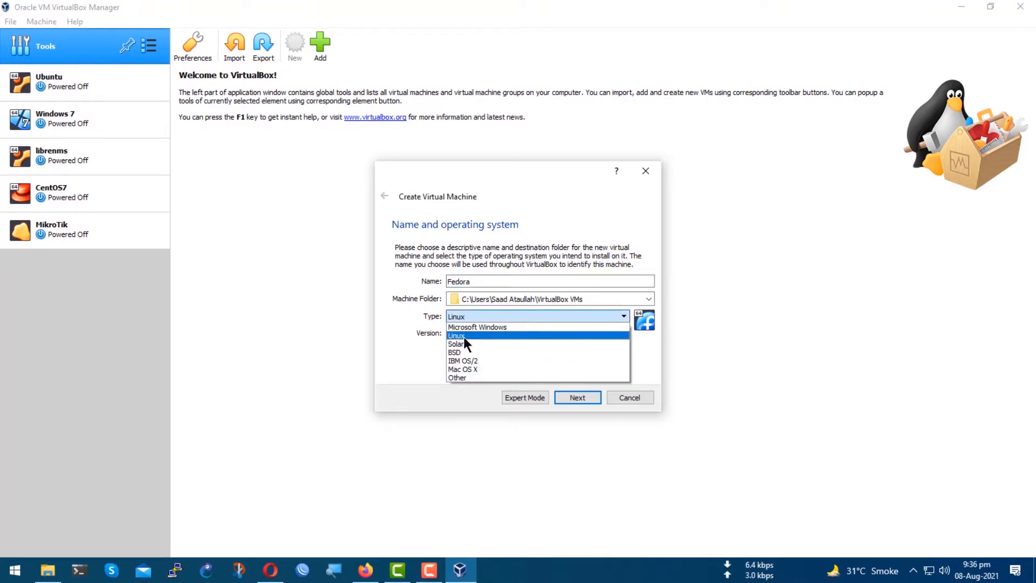
left_click(496, 335)
left_click(496, 335)
left_click(497, 335)
left_click(496, 334)
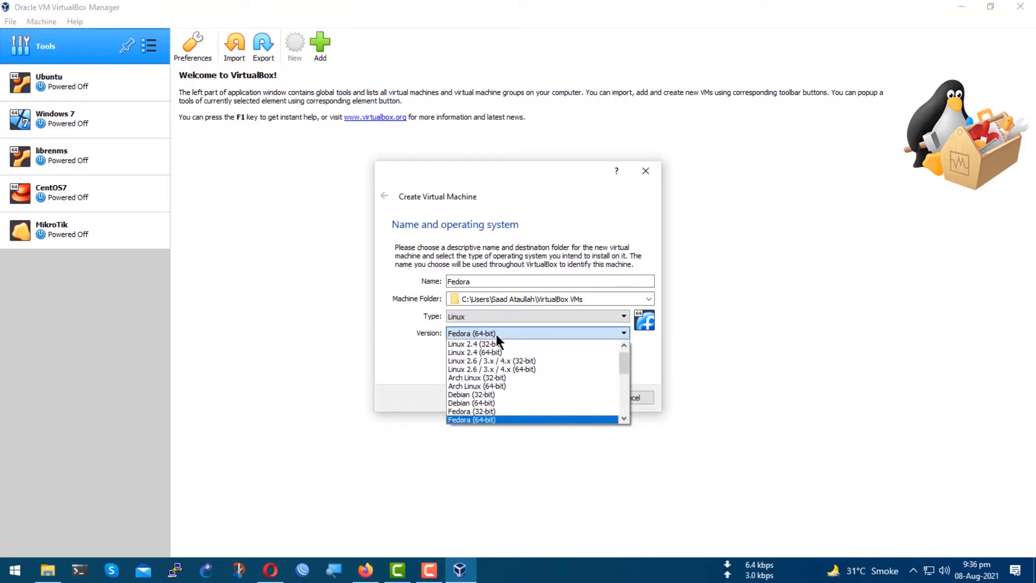
left_click(496, 335)
left_click(496, 333)
left_click(496, 333)
left_click(588, 396)
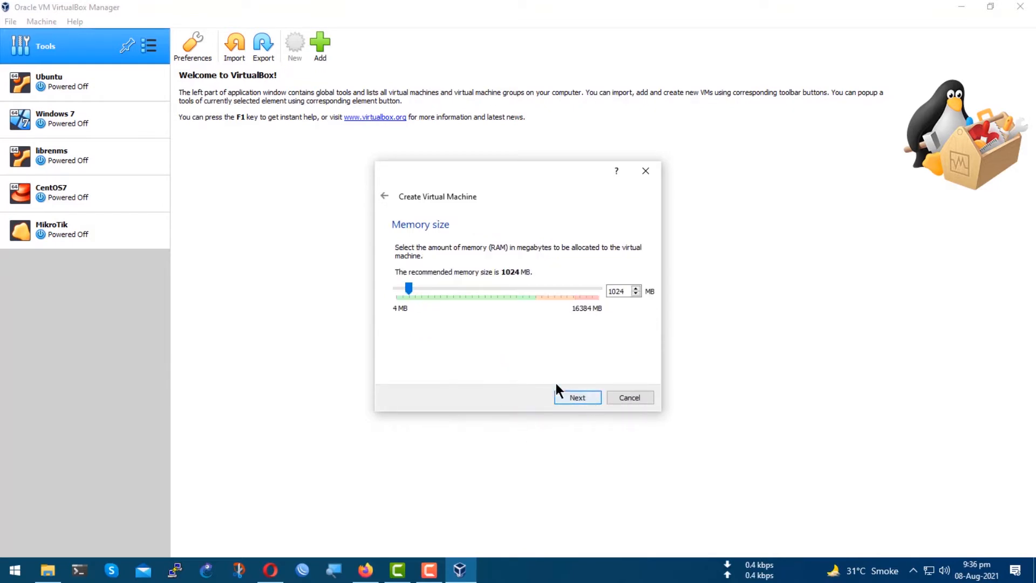
Set the virtual machine's memory size to 4096 MB.
left_click_drag(631, 291, 569, 299)
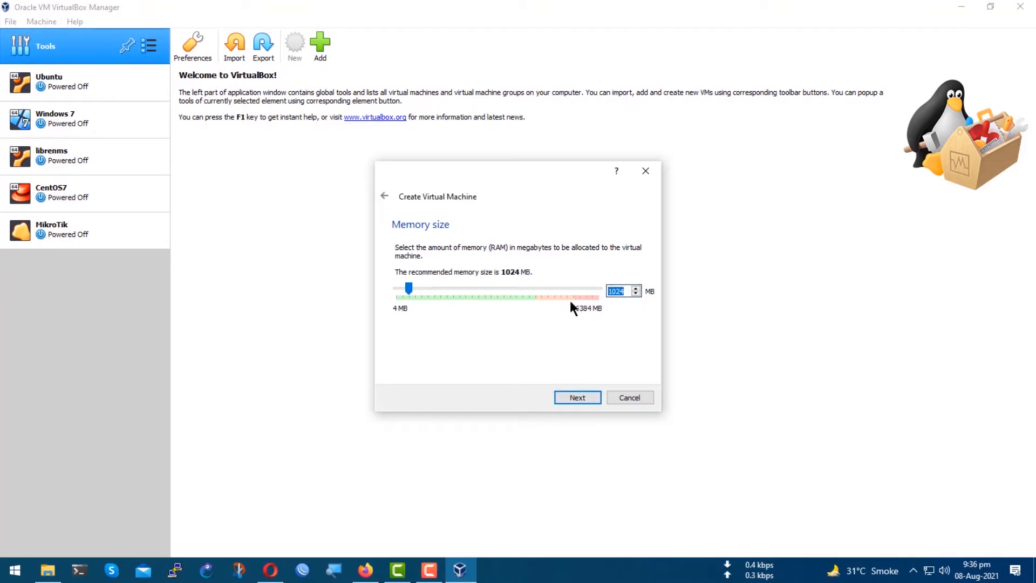
type("2056")
key("BackSpace")
key("BackSpace")
key("BackSpace")
key("BackSpace")
type("4096")
left_click(571, 398)
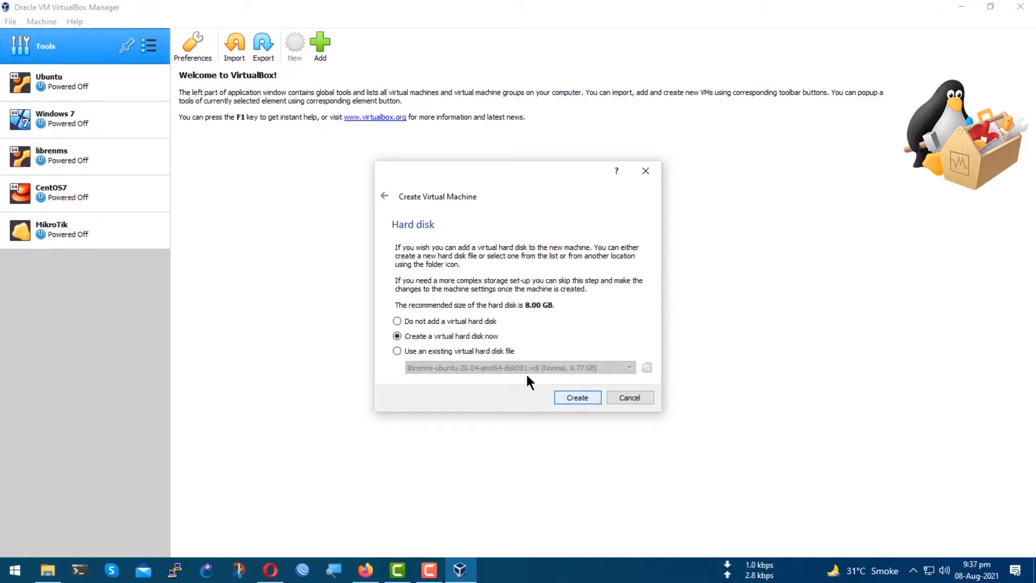
Choose to create a new virtual hard disk as a fixed-size VDI file.
left_click(577, 397)
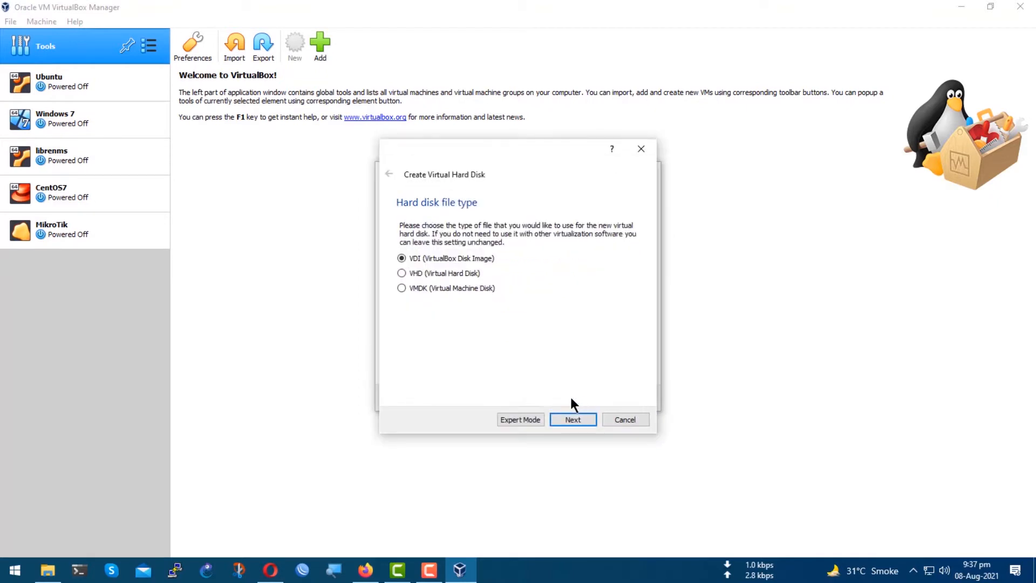
left_click(572, 421)
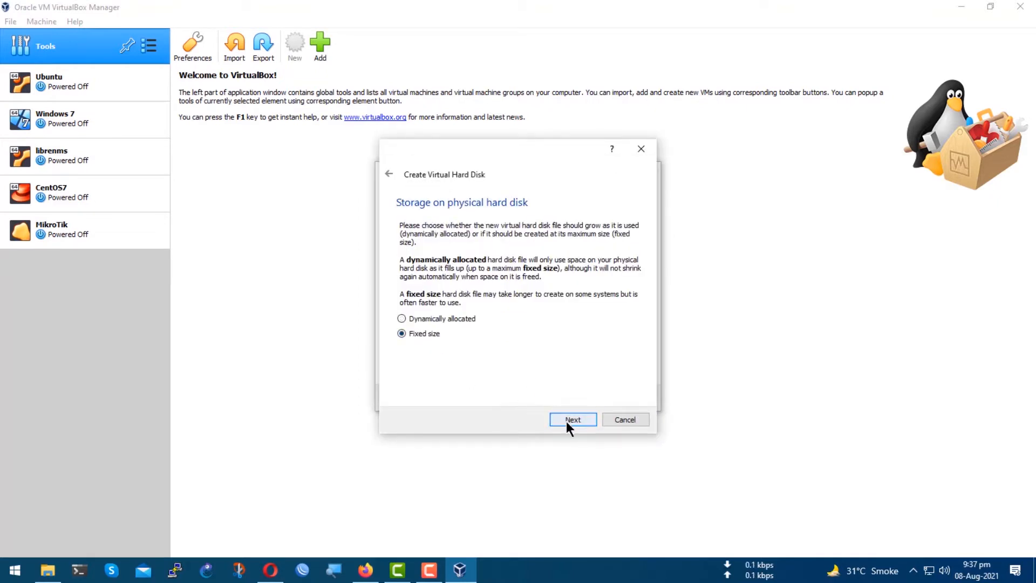
left_click(567, 422)
Set the virtual hard disk size to 25 GB and create it.
left_click_drag(627, 295, 616, 297)
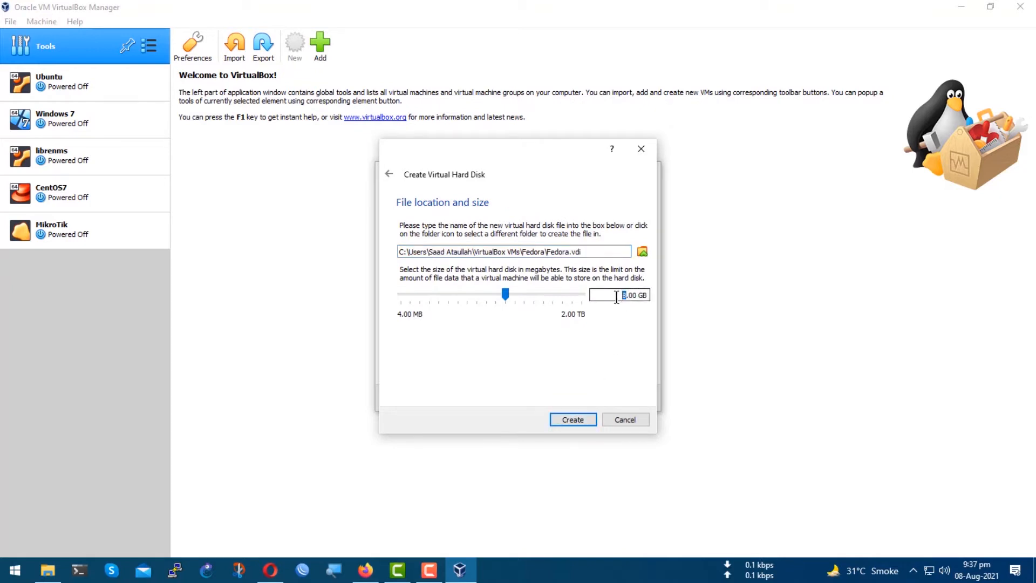
type("25")
left_click(565, 421)
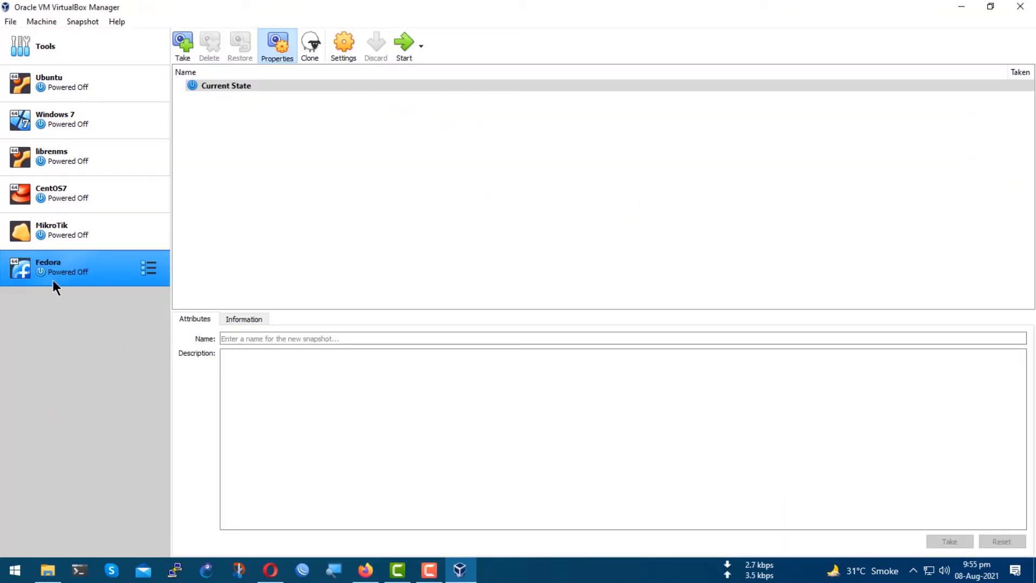
Open the Fedora VM's settings and set shared clipboard and drag'n'drop to Bidirectional.
right_click(73, 275)
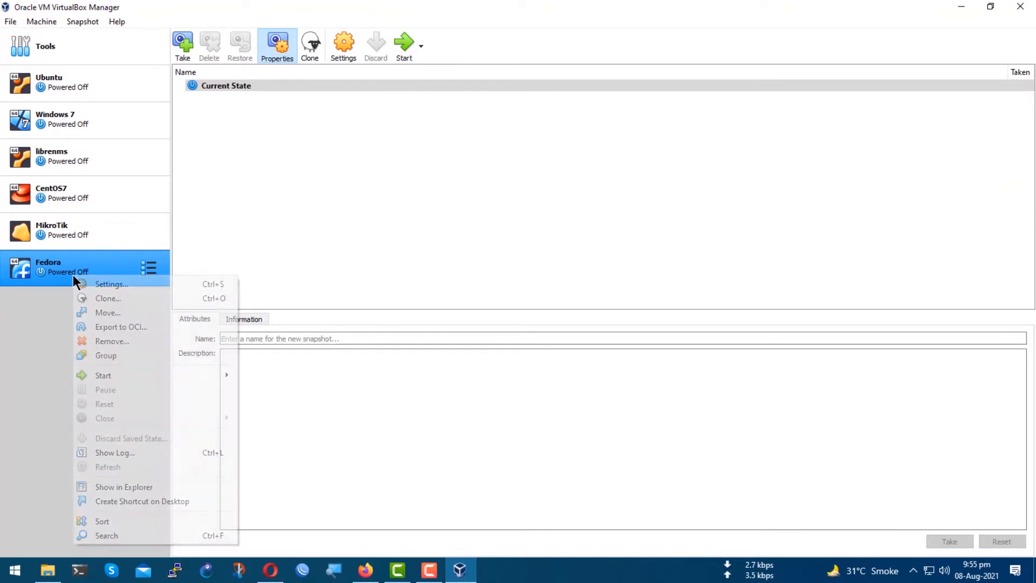
left_click(121, 284)
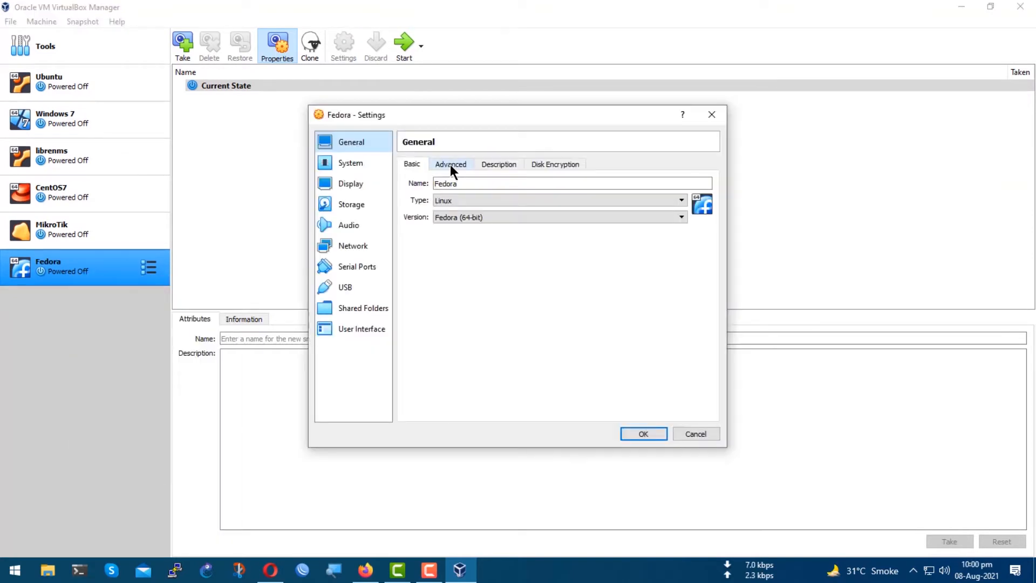
left_click(450, 164)
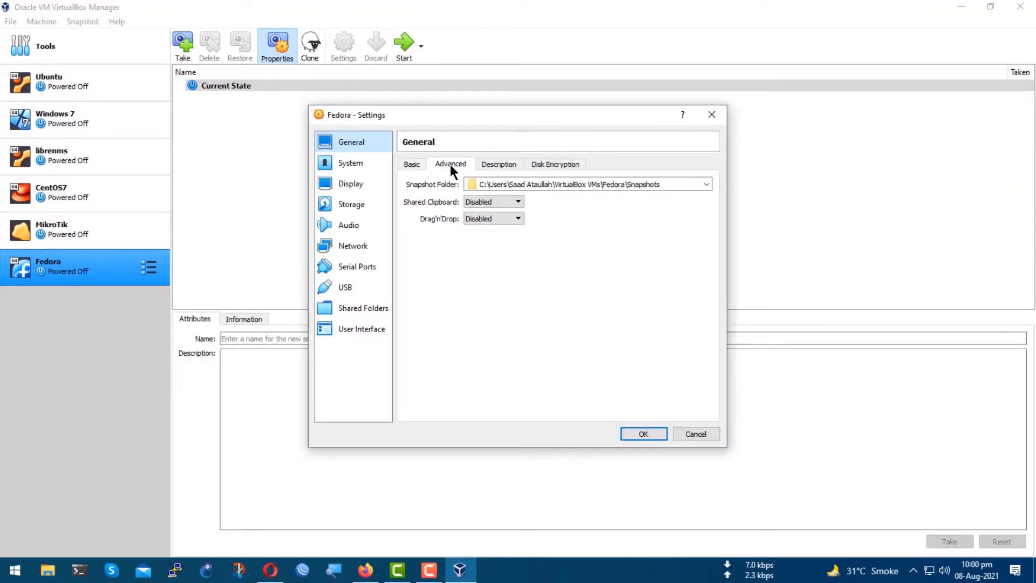
left_click(510, 204)
left_click(500, 238)
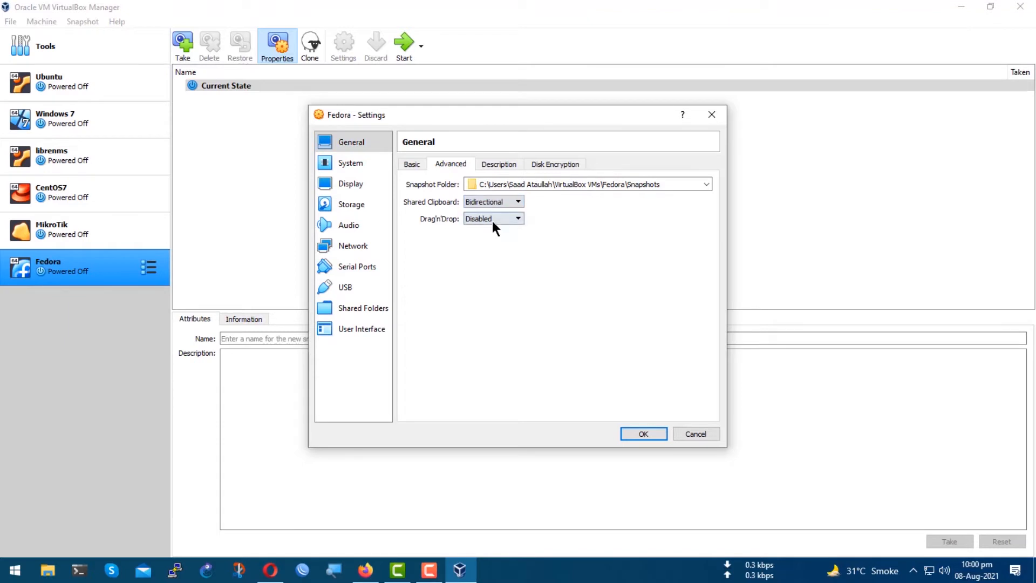
left_click(493, 221)
left_click(490, 251)
Review the general description and disk encryption settings and the system motherboard options.
left_click(502, 164)
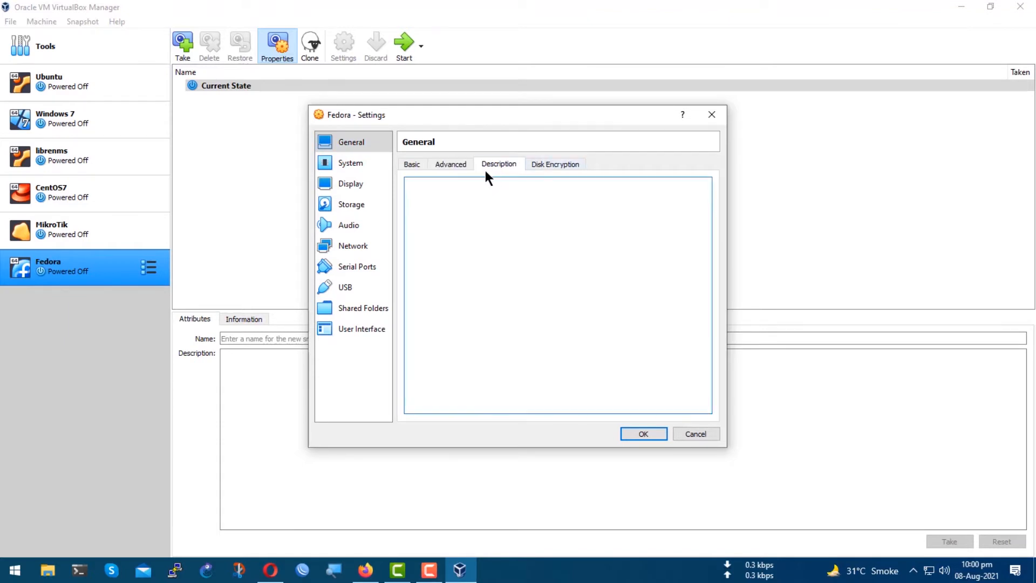
left_click(554, 164)
left_click(354, 166)
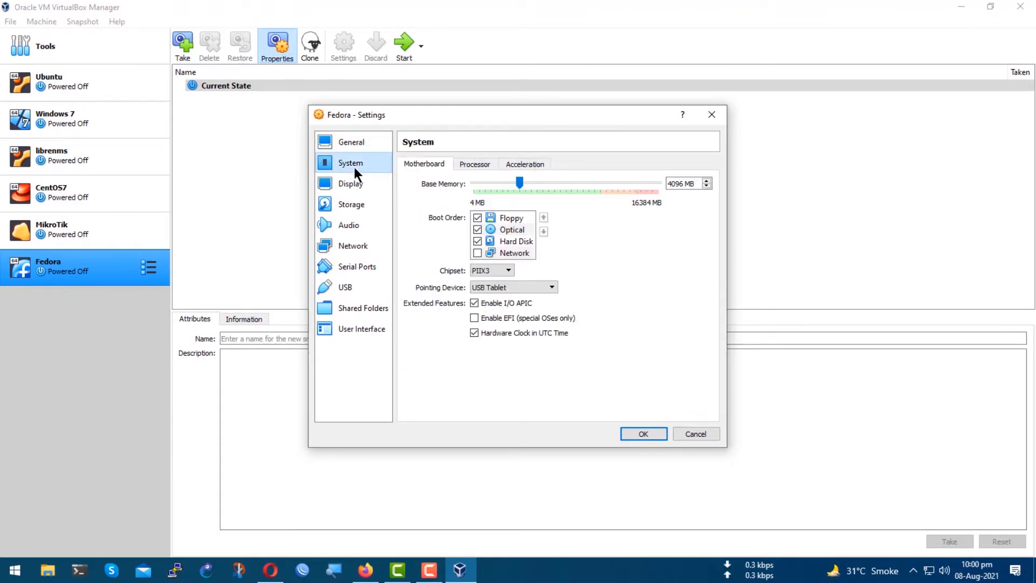
left_click(516, 290)
left_click(514, 286)
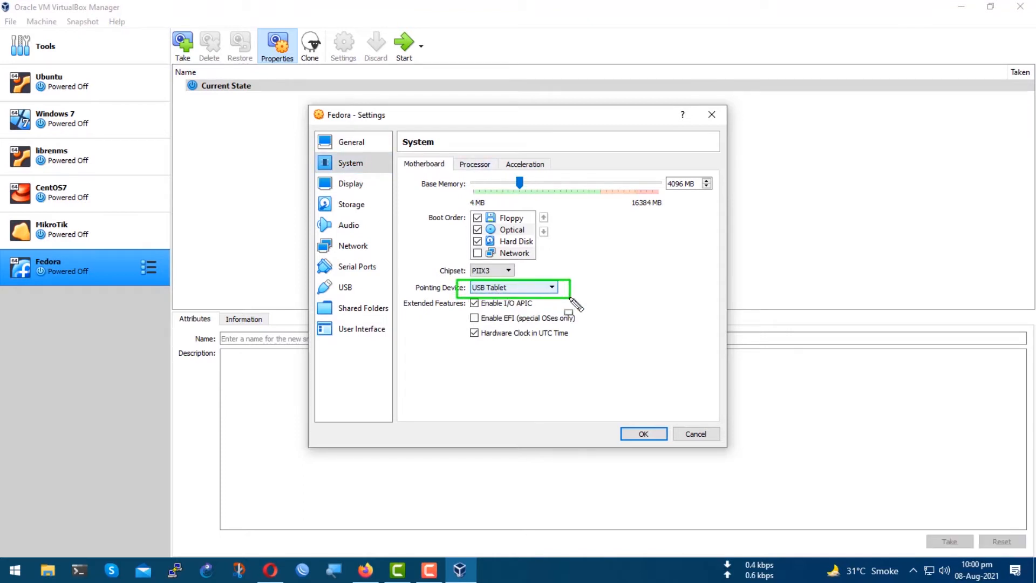
Set the number of virtual processors to 4.
left_click(478, 164)
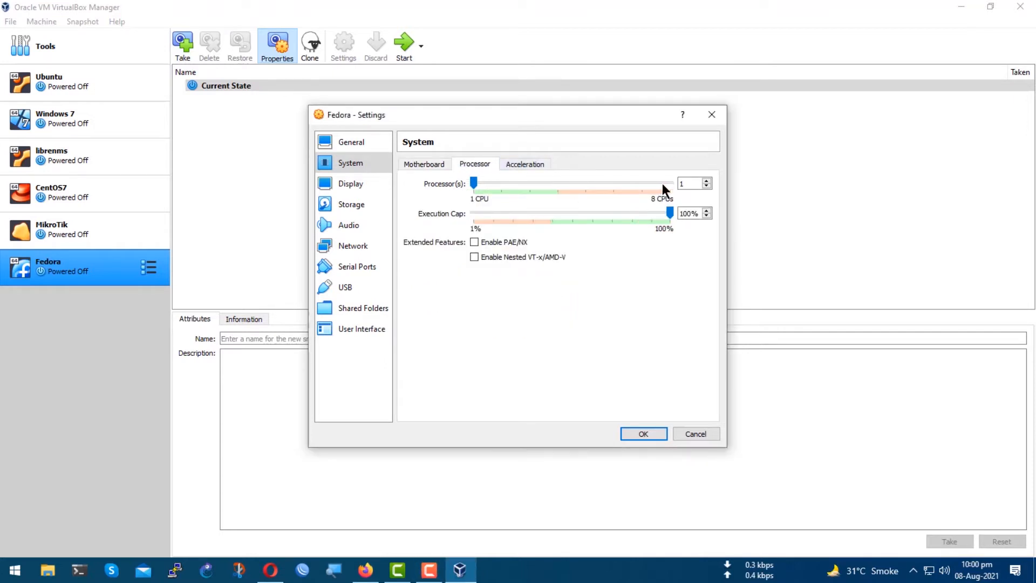
left_click_drag(688, 184, 679, 184)
type("4")
Inspect the paravirtualization interface options under system acceleration.
left_click(521, 160)
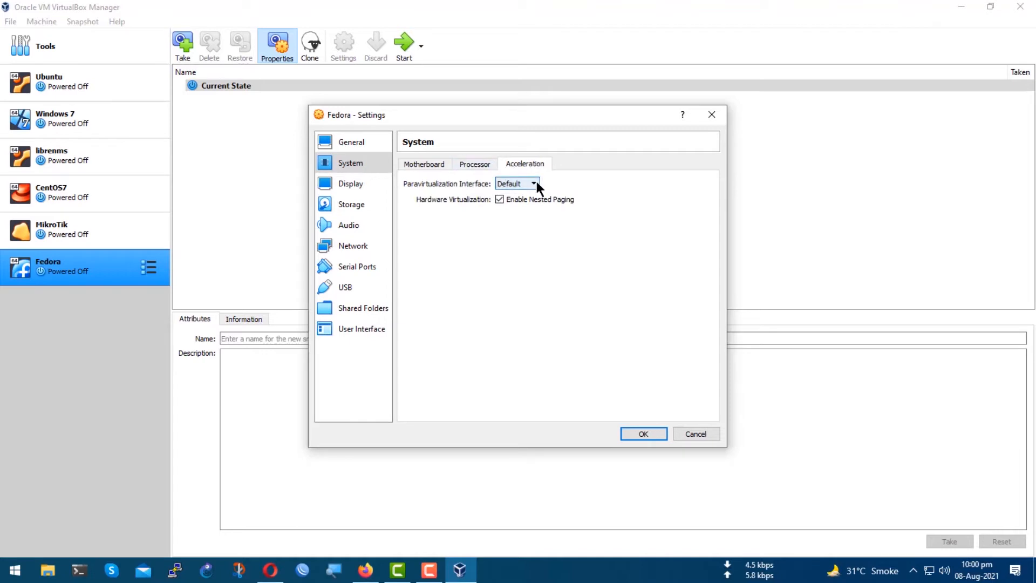
left_click(535, 184)
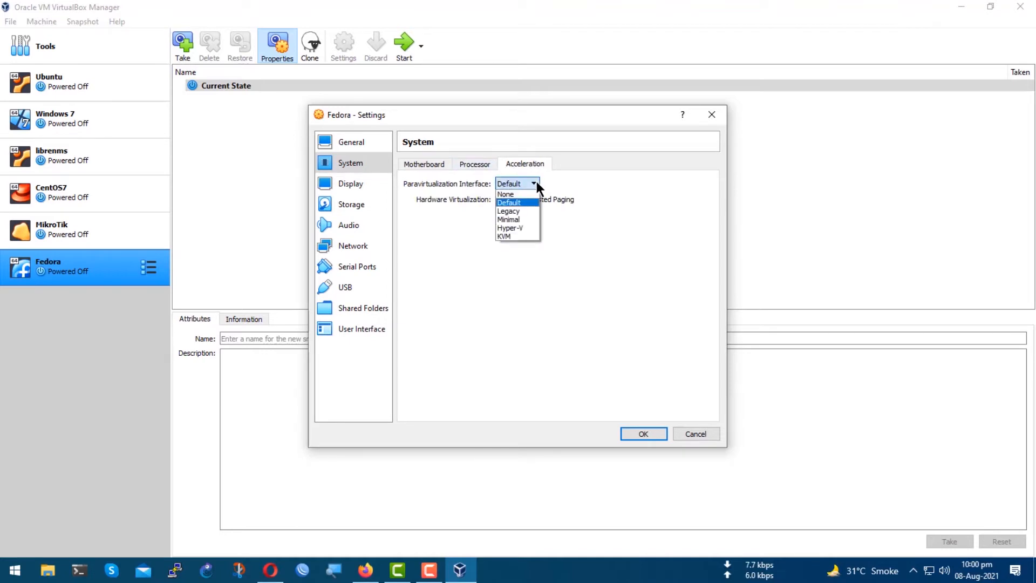
left_click(536, 182)
left_click(474, 164)
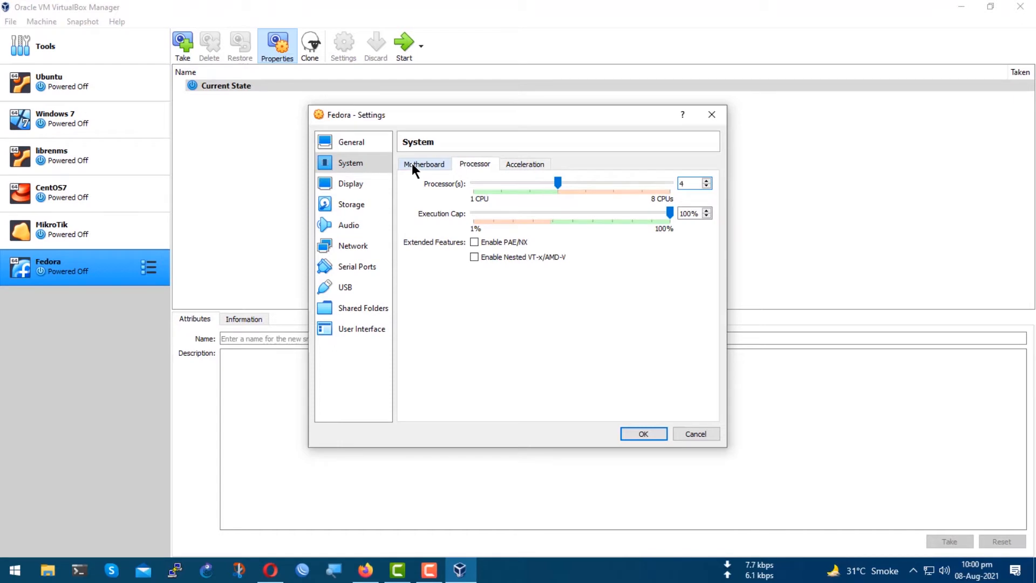
Set the display's video memory to 32 MB.
left_click(369, 184)
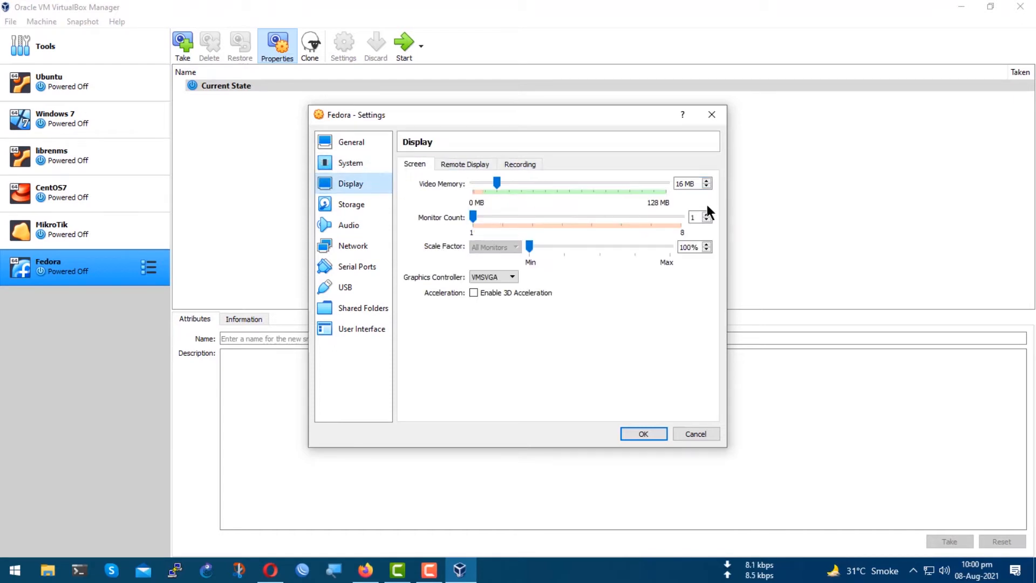
double_click(681, 184)
type("32")
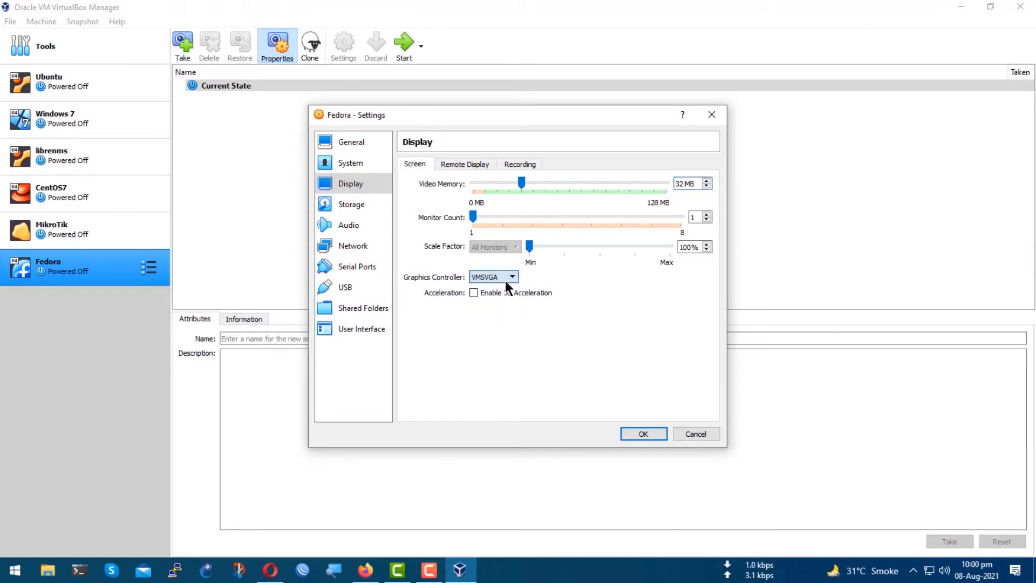
Review the remote display, recording, storage and audio settings.
left_click(447, 165)
left_click(514, 166)
left_click(338, 205)
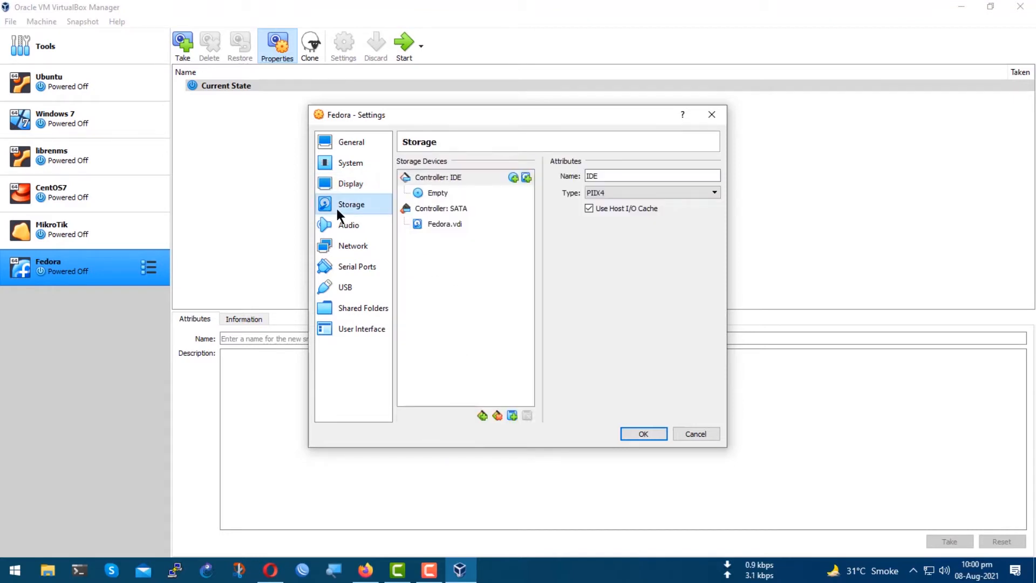
left_click(358, 228)
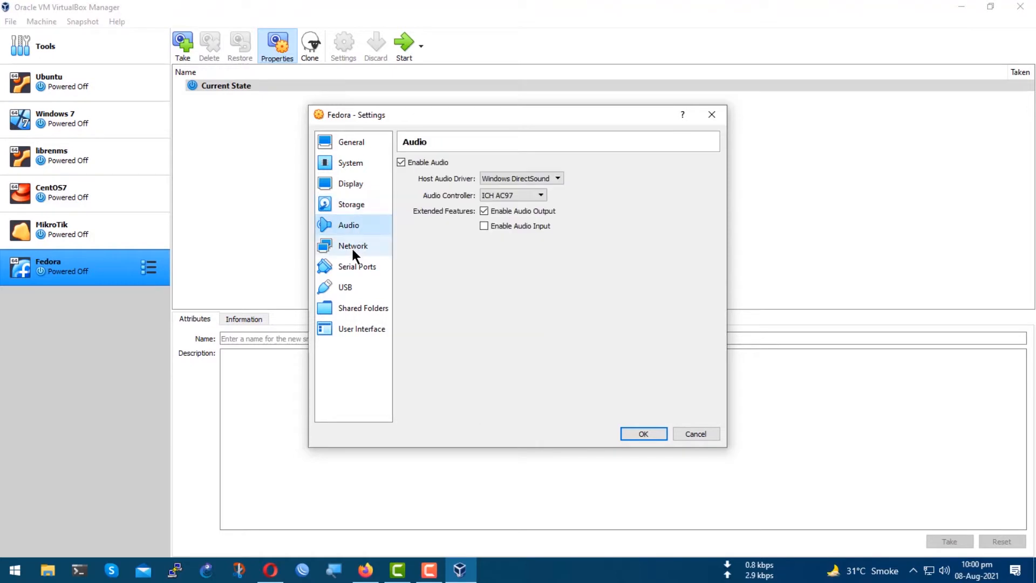
Attach network adapter 1 to Bridged Adapter using the Intel(R) Ethernet Connection I217-LM.
left_click(351, 246)
left_click(492, 199)
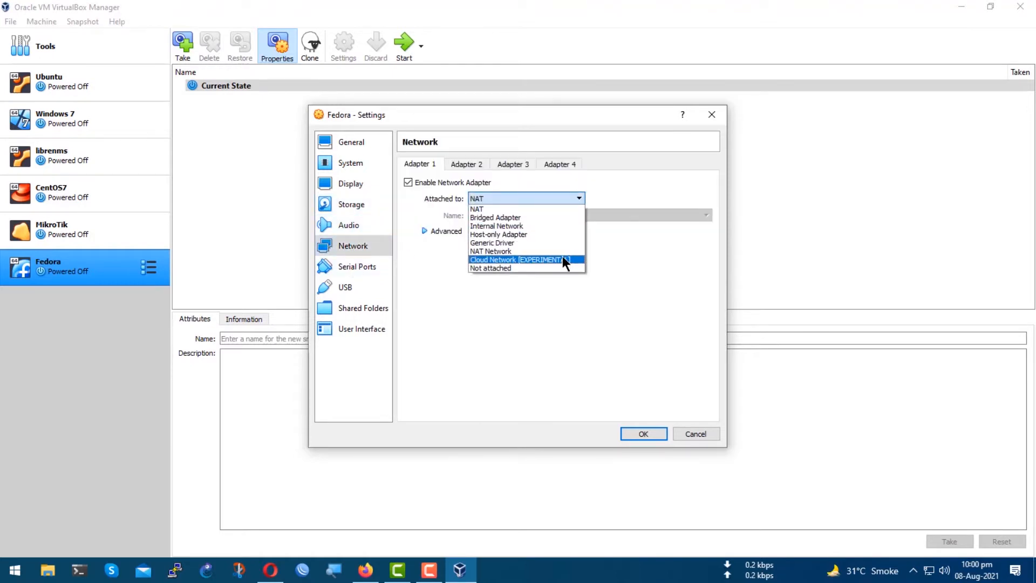
left_click(479, 218)
left_click(537, 215)
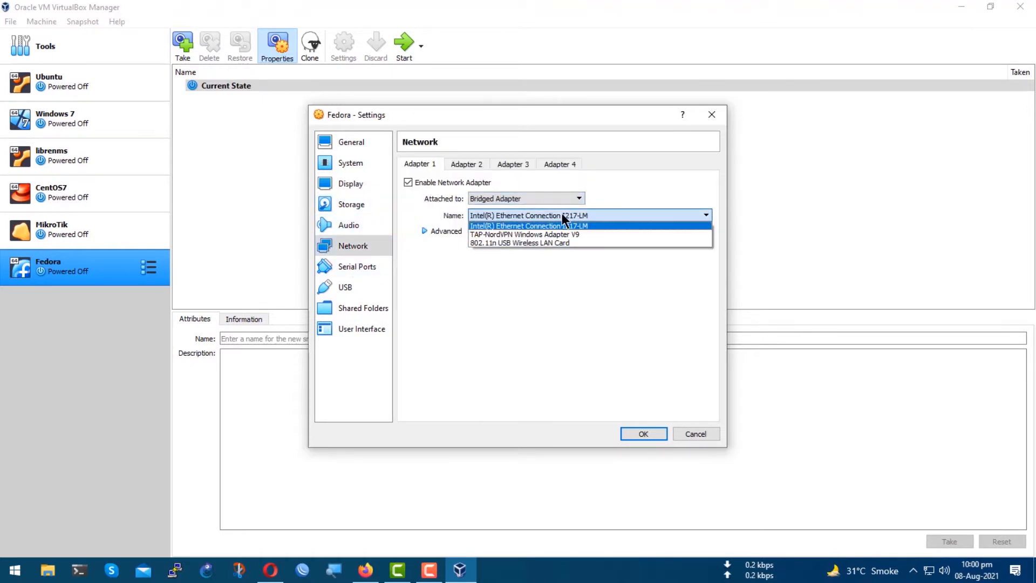
left_click(576, 216)
Open Windows Network Connections by running ncpa.cpl.
key("super+r")
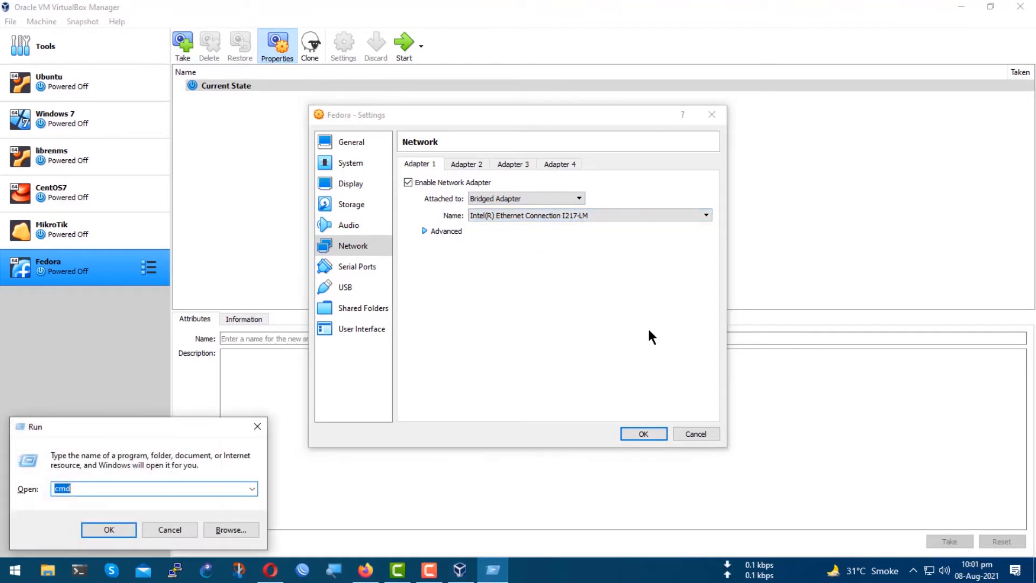
type("nca")
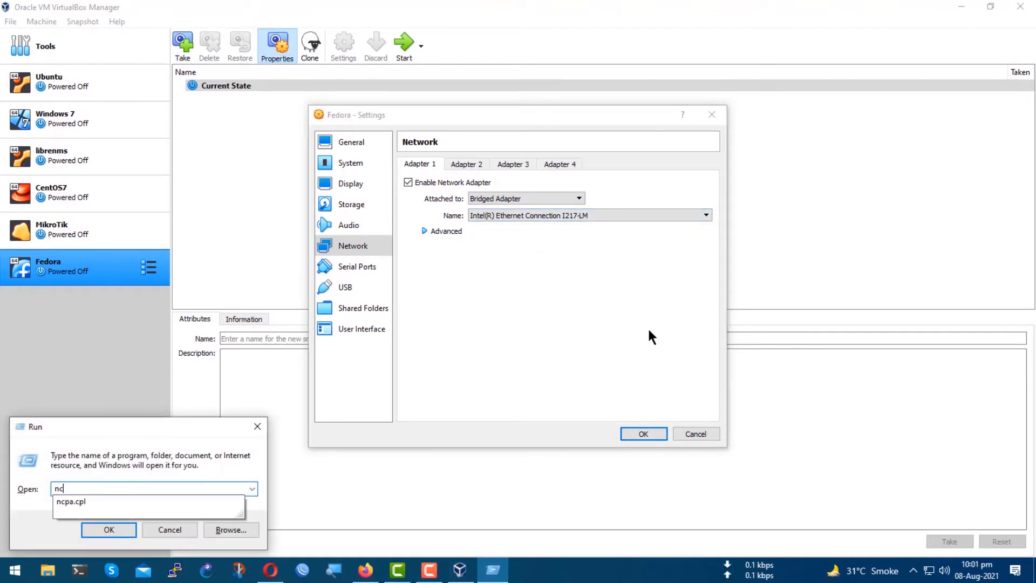
key("Down")
key("Return")
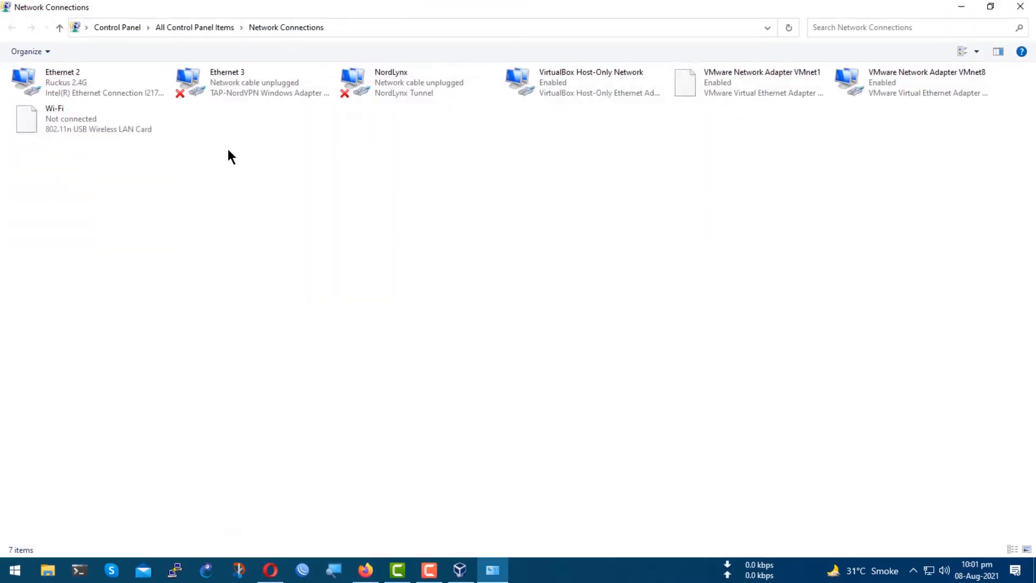
Inspect the Ethernet 2 connection's properties and adapter configuration, then close the dialog.
right_click(99, 102)
right_click(91, 85)
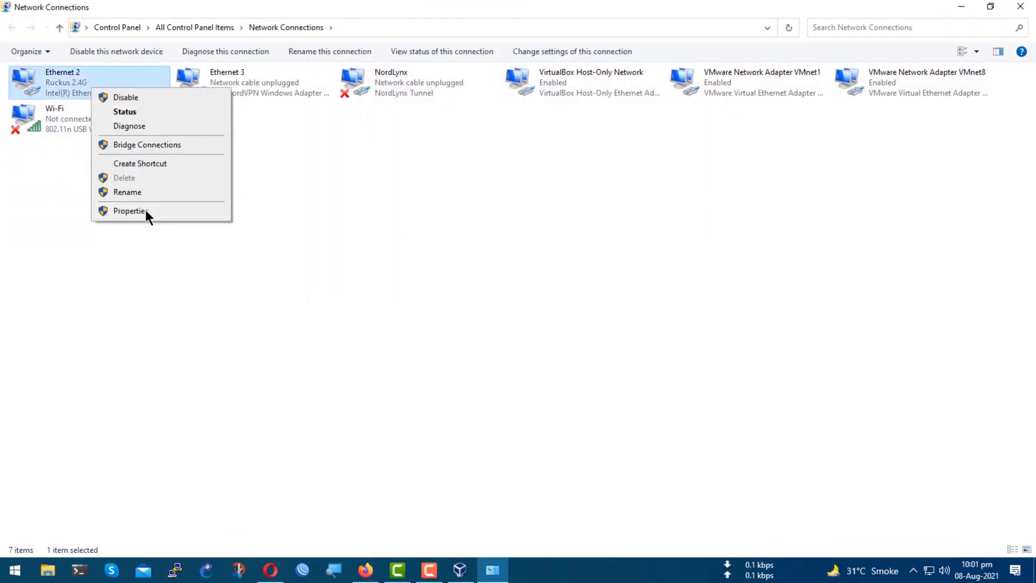
left_click(144, 211)
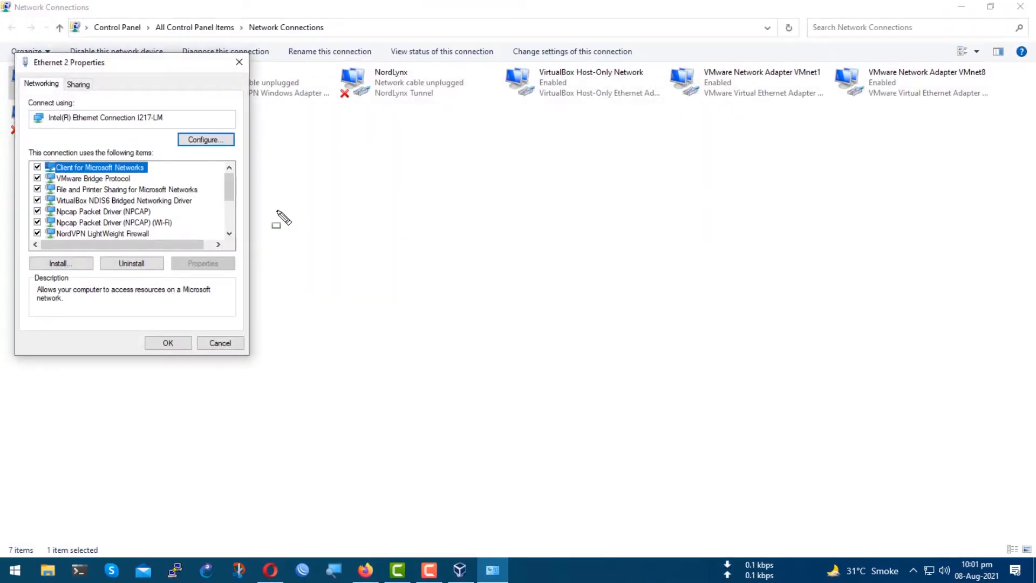
left_click(206, 140)
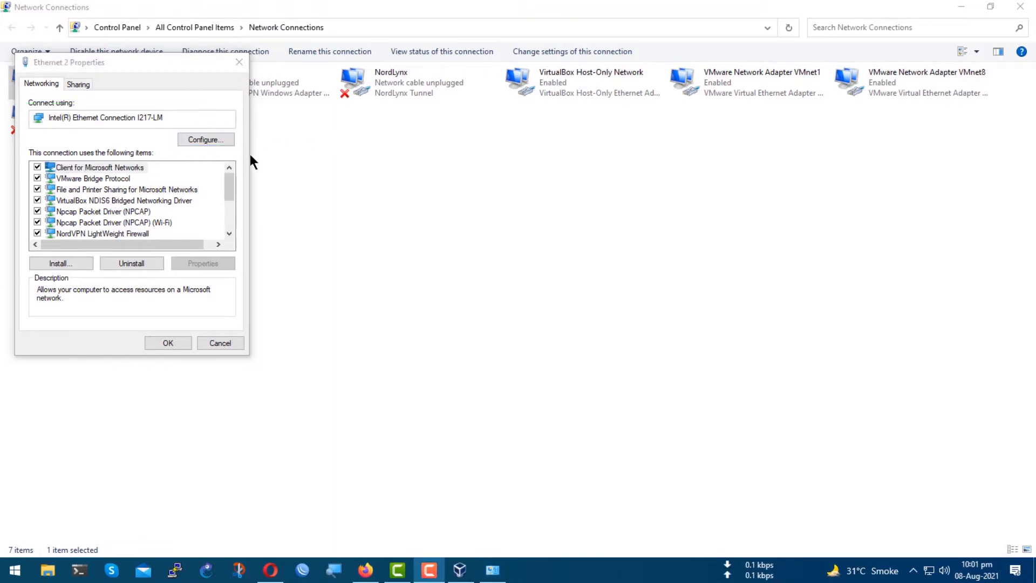
left_click(219, 343)
Return to the Fedora VM settings and review network adapter 2, serial ports, USB, shared folders and user interface settings.
key("alt+Tab")
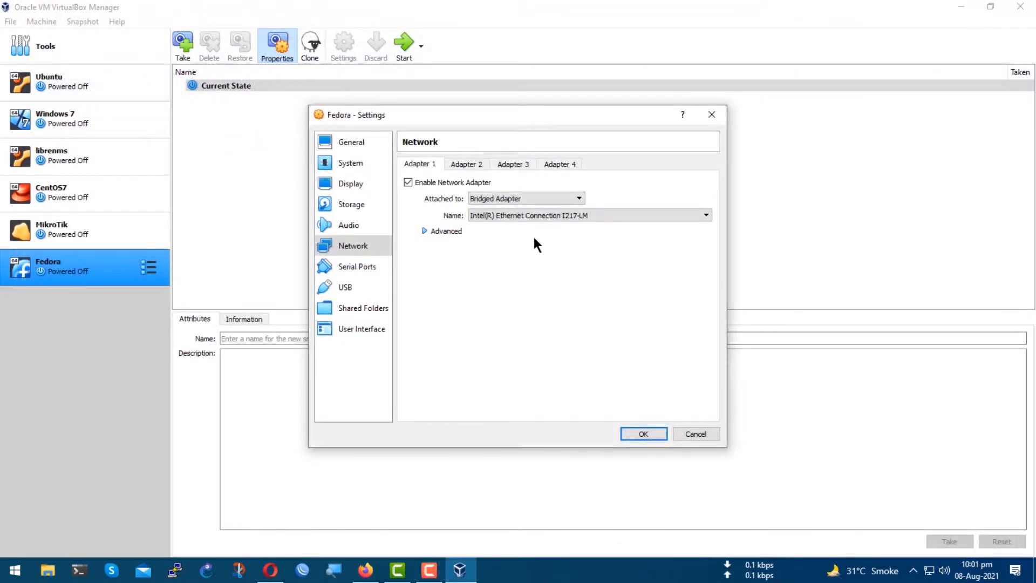
left_click(464, 164)
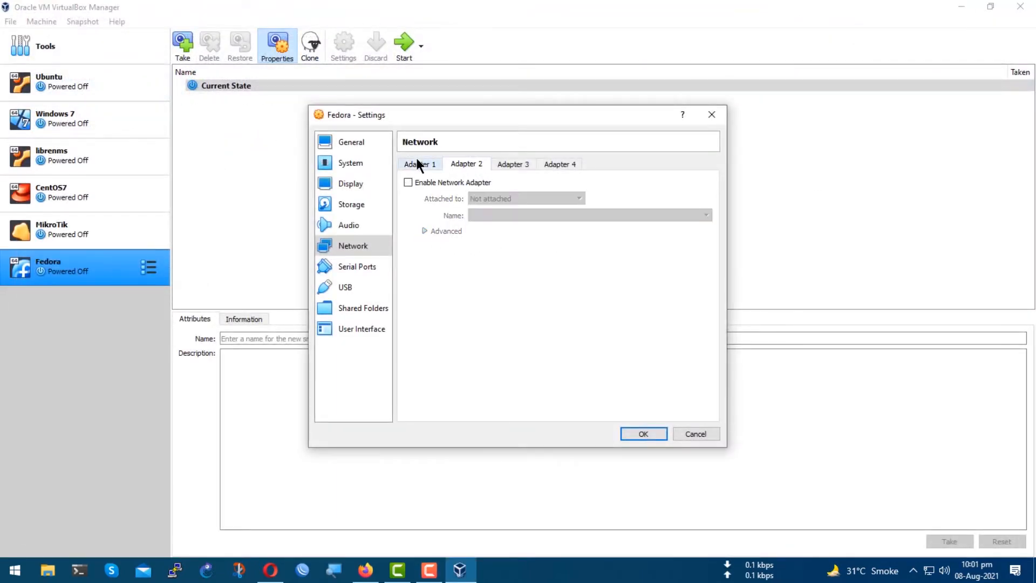
left_click(410, 164)
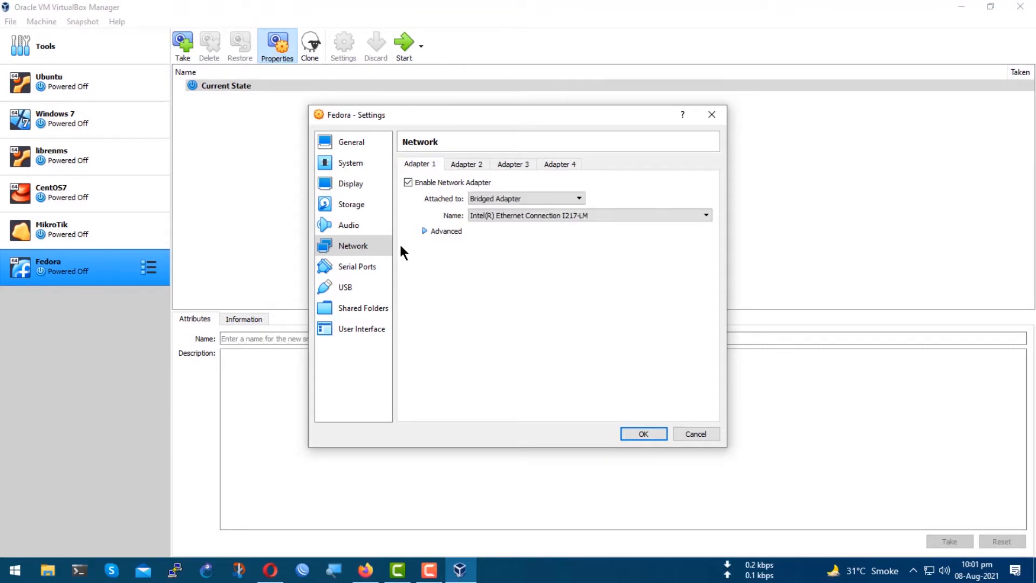
left_click(347, 269)
left_click(344, 287)
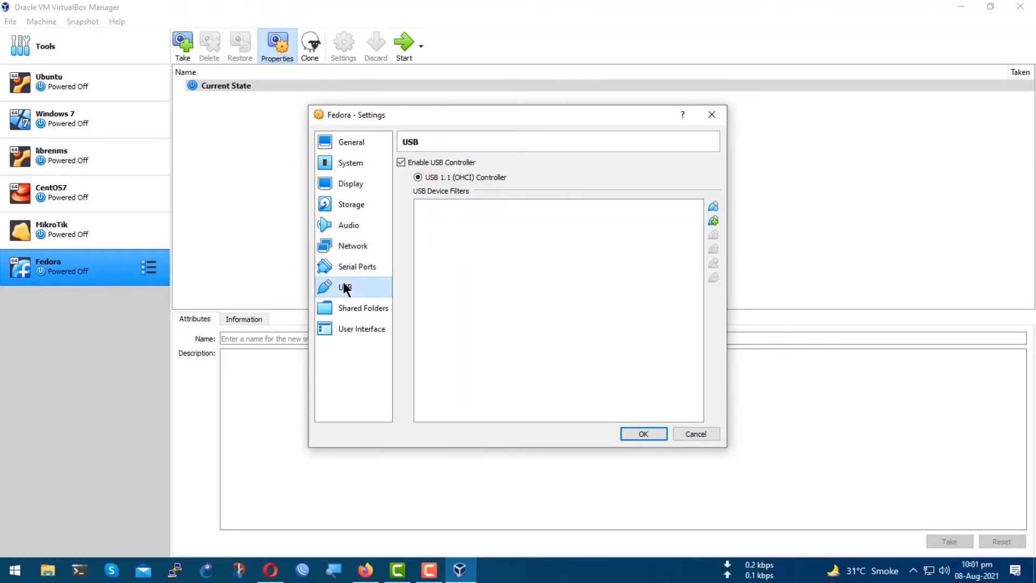
left_click(349, 312)
left_click(351, 325)
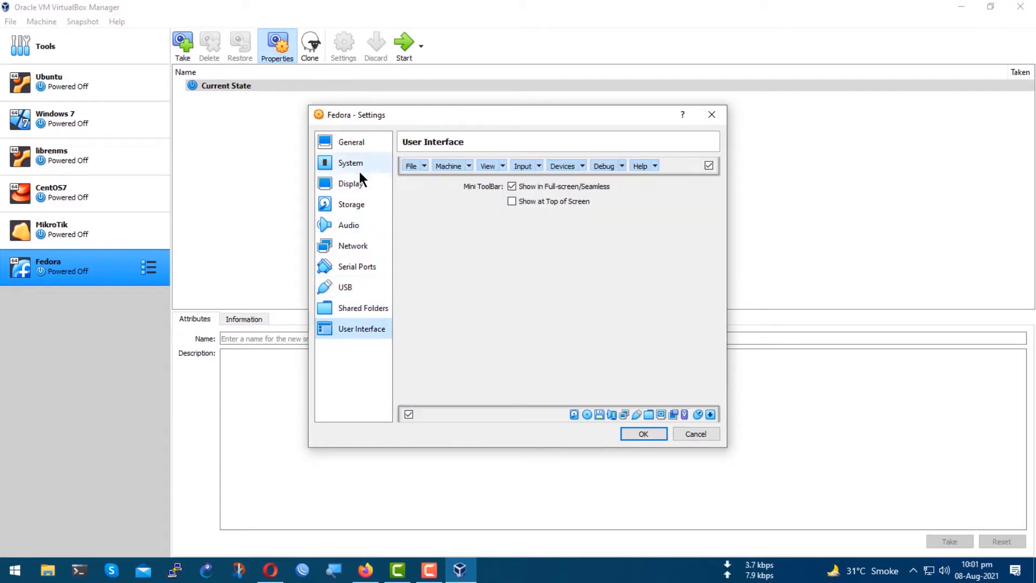
Load the Fedora-Workstation-Live-x86_64-34-1.2 ISO into the empty IDE optical drive and save the VM settings.
left_click(356, 210)
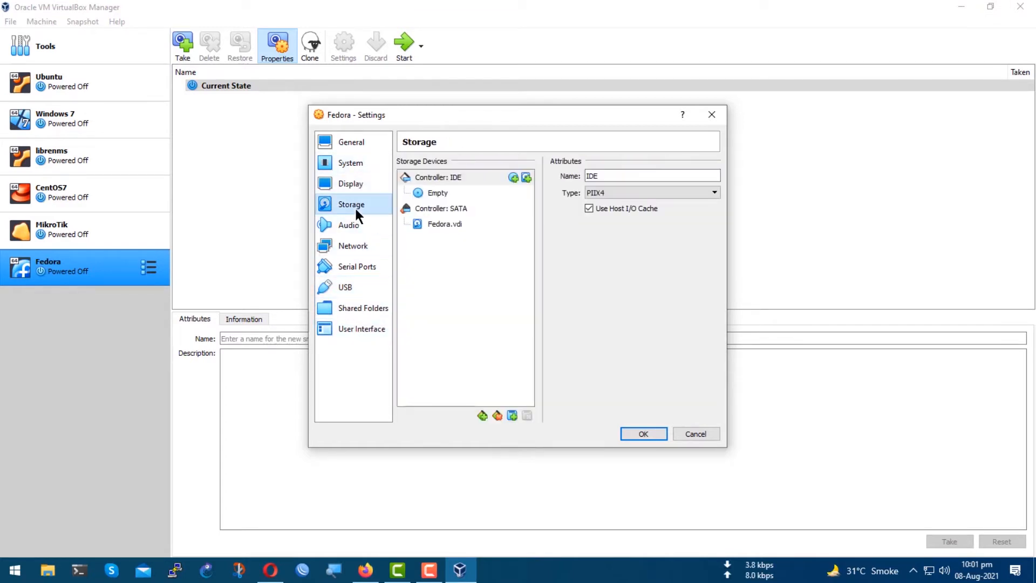
left_click(438, 192)
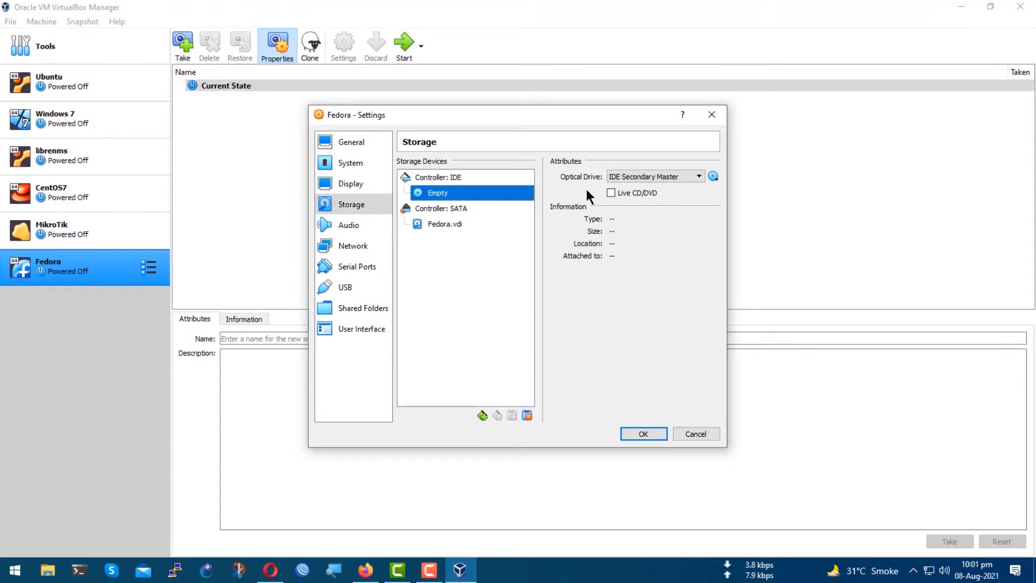
left_click(713, 176)
left_click(760, 206)
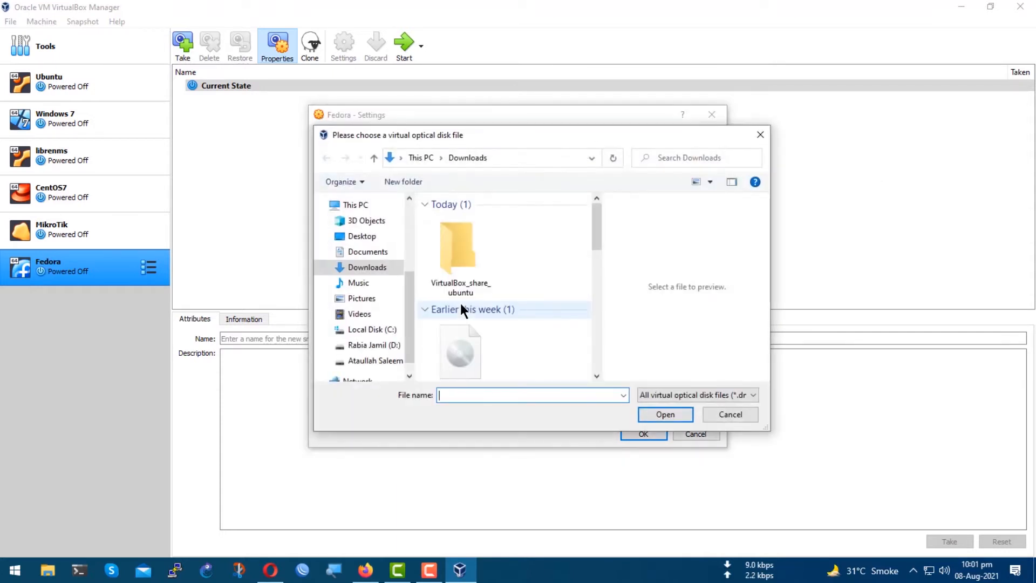
scroll(537, 311, "down", 2)
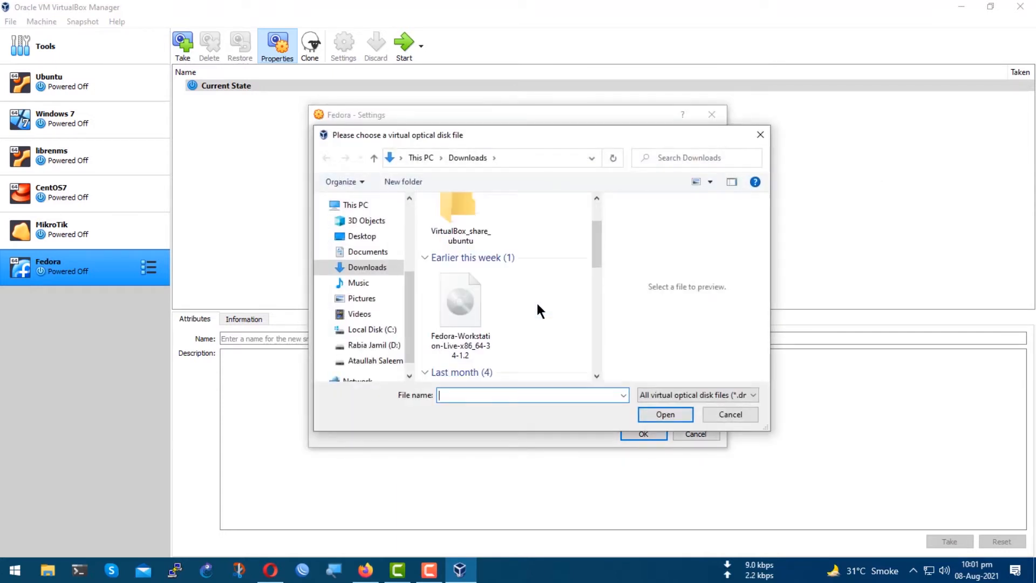
left_click(465, 300)
left_click(659, 421)
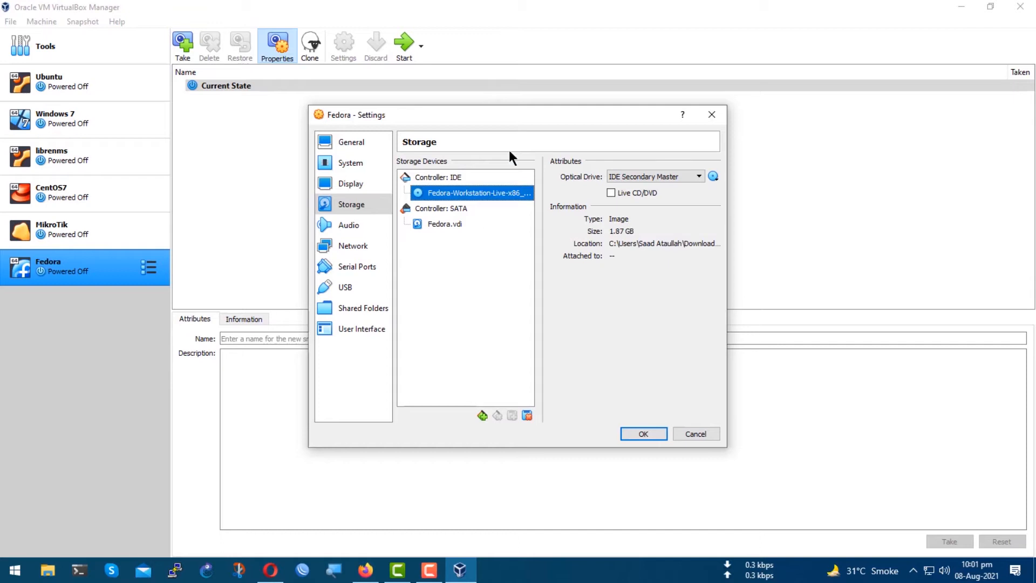
left_click(630, 432)
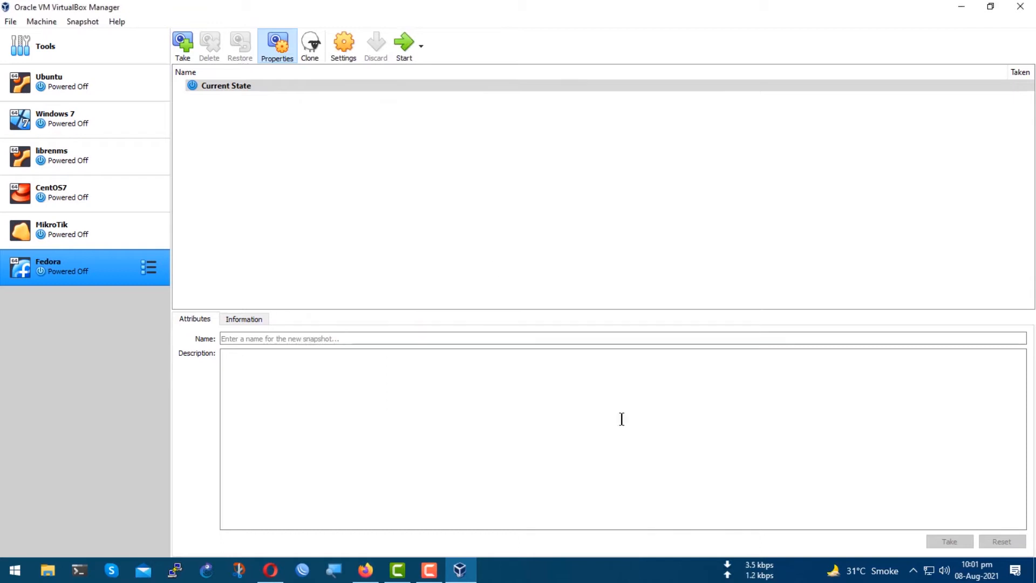
Start the Fedora VM with the Fedora-Workstation-Live-x86_64-34-1.2.iso as its start-up disk.
left_click(403, 54)
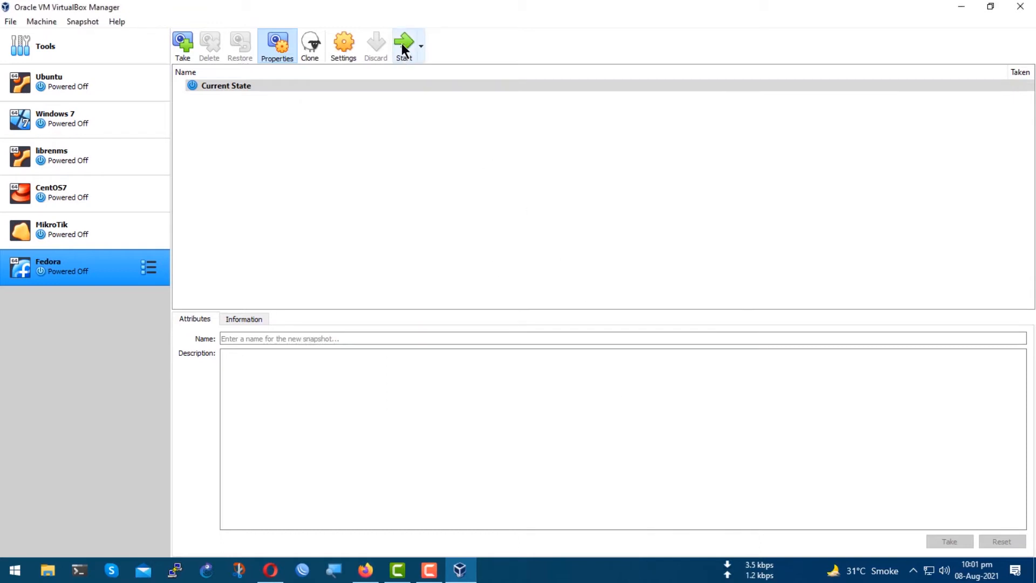
left_click(595, 338)
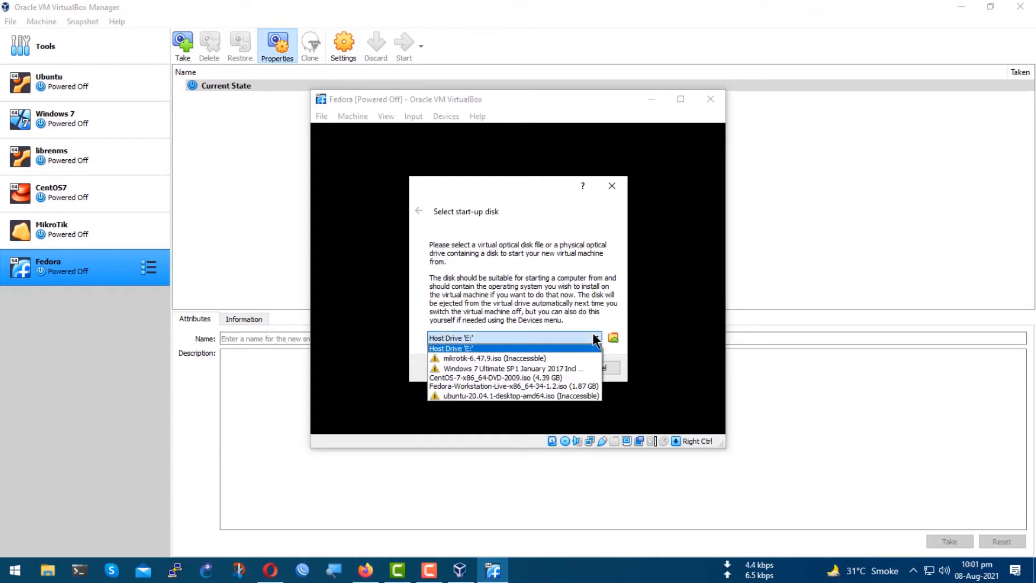
left_click(477, 386)
left_click(534, 368)
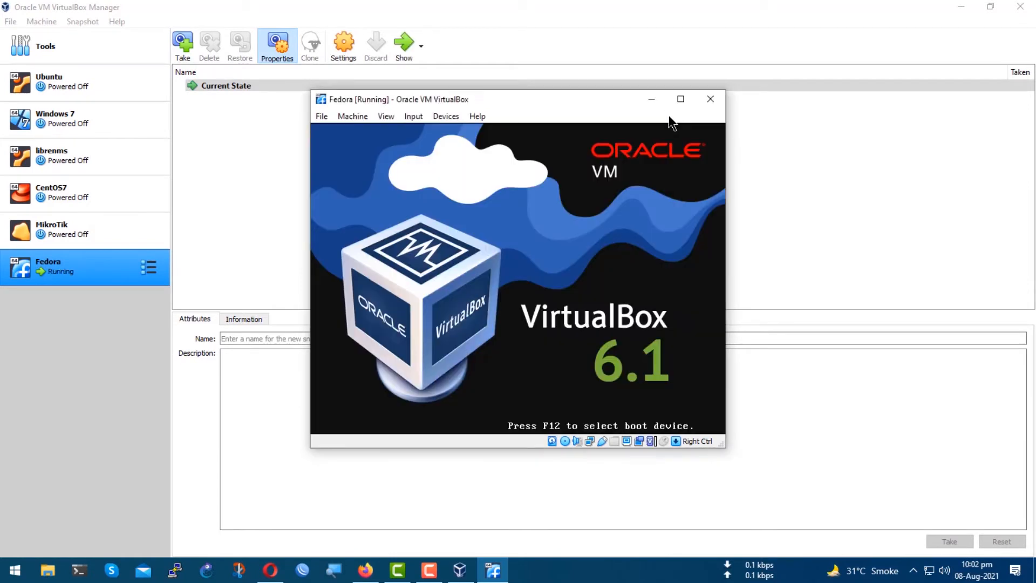
Maximize the VM window and boot Start Fedora-Workstation-Live 34.
left_click(681, 99)
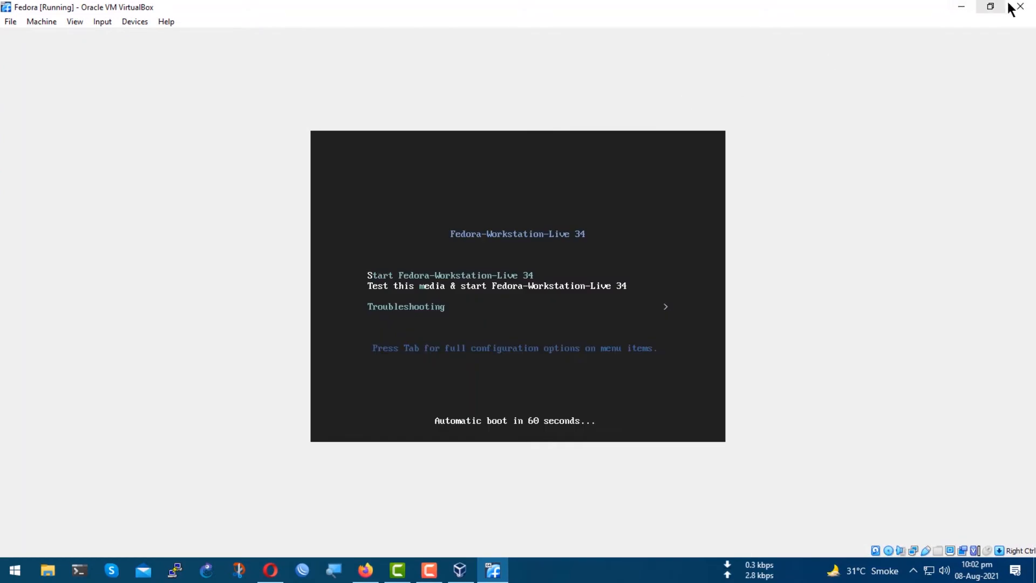
key("Return")
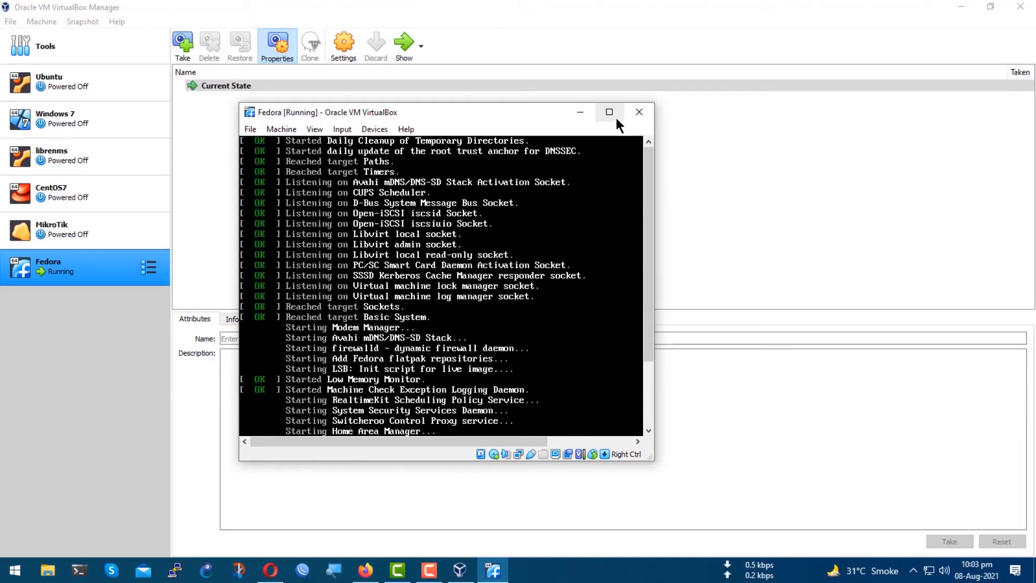
left_click(610, 112)
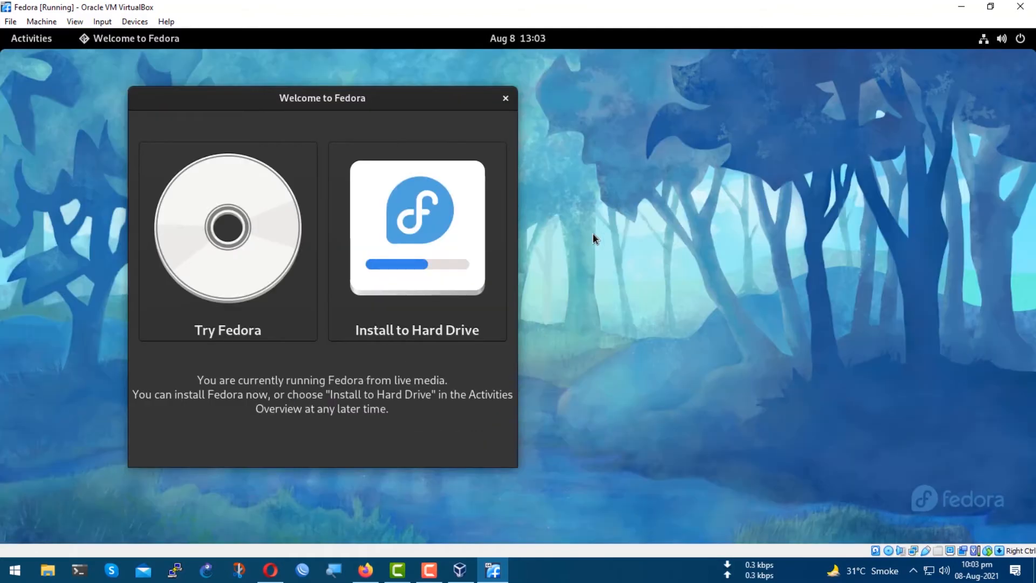
Launch Install to Hard Drive and continue with English (United States) as the installation language.
left_click(434, 233)
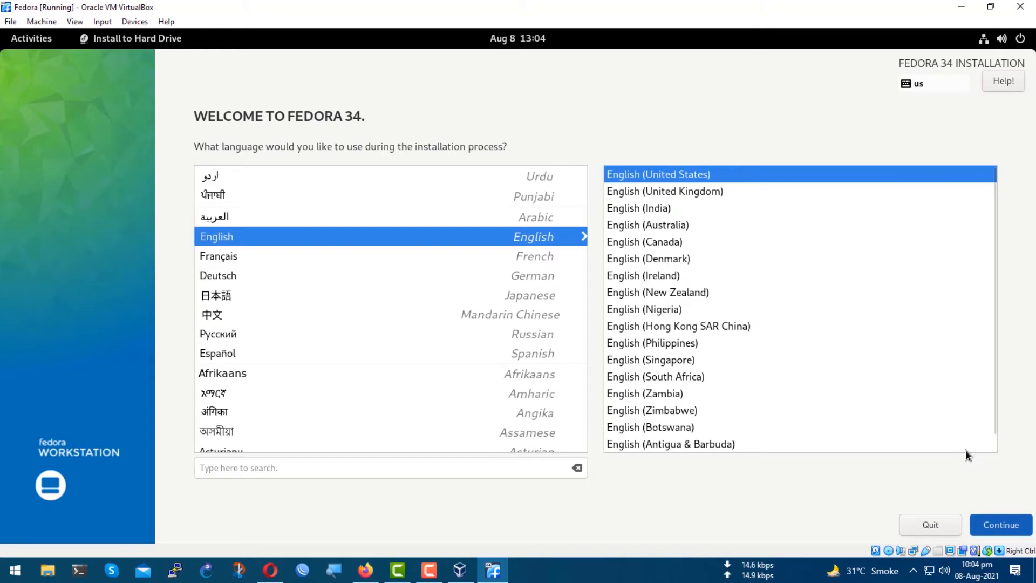
left_click(1002, 525)
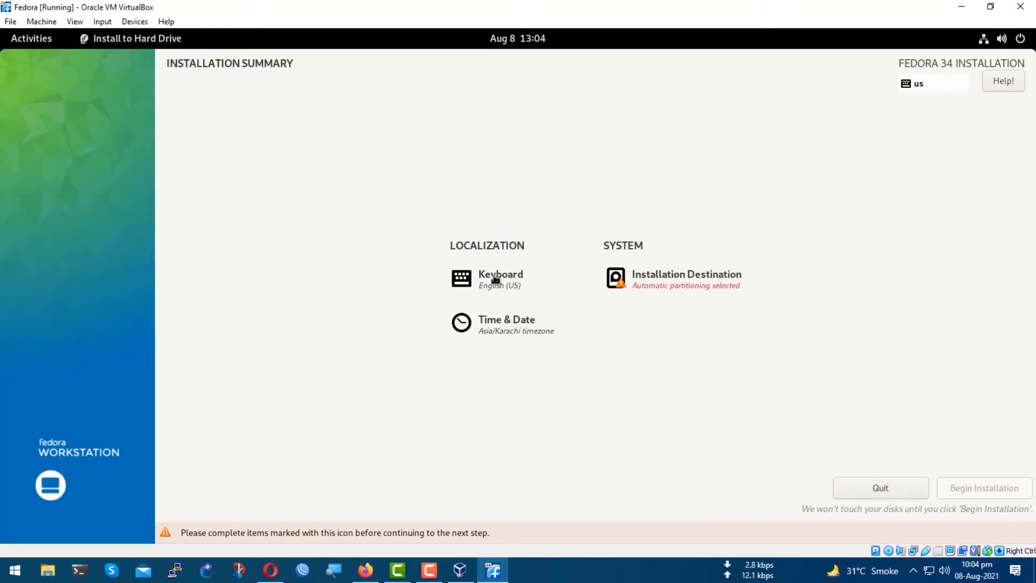
Set the installer's time zone to Asia/Brunei.
left_click(502, 330)
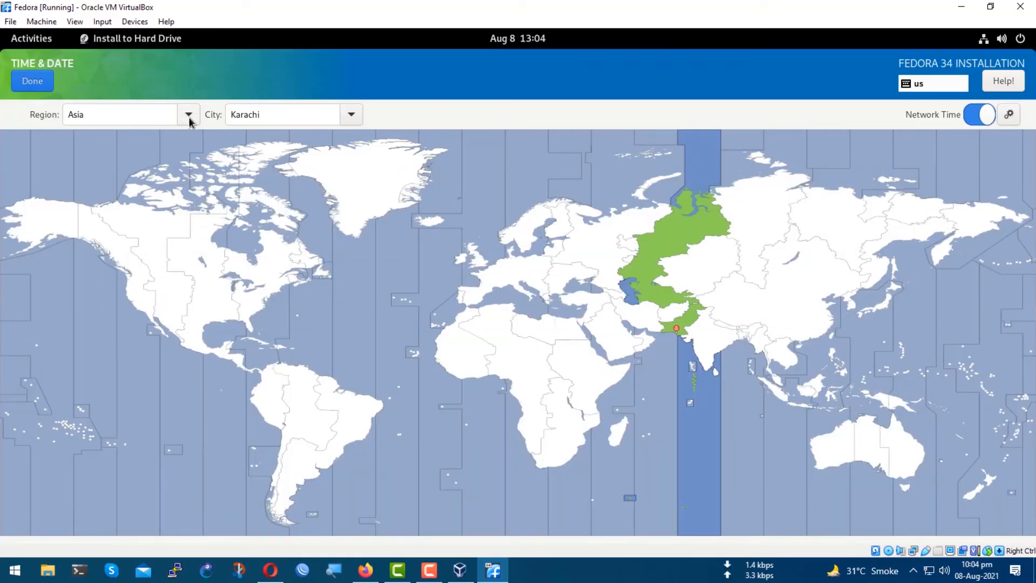
left_click(189, 115)
left_click(188, 115)
left_click(356, 117)
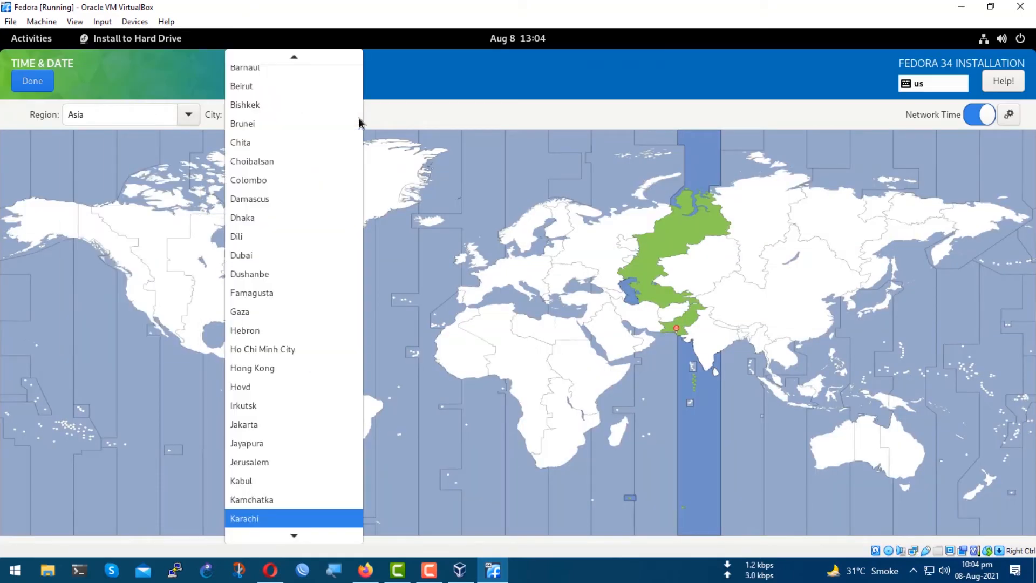
left_click(360, 120)
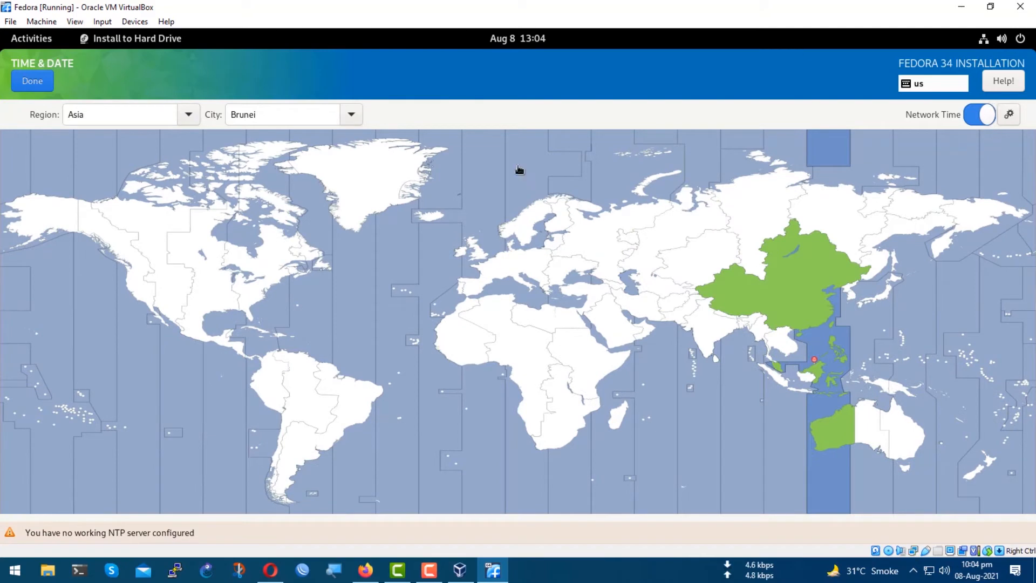
left_click(32, 81)
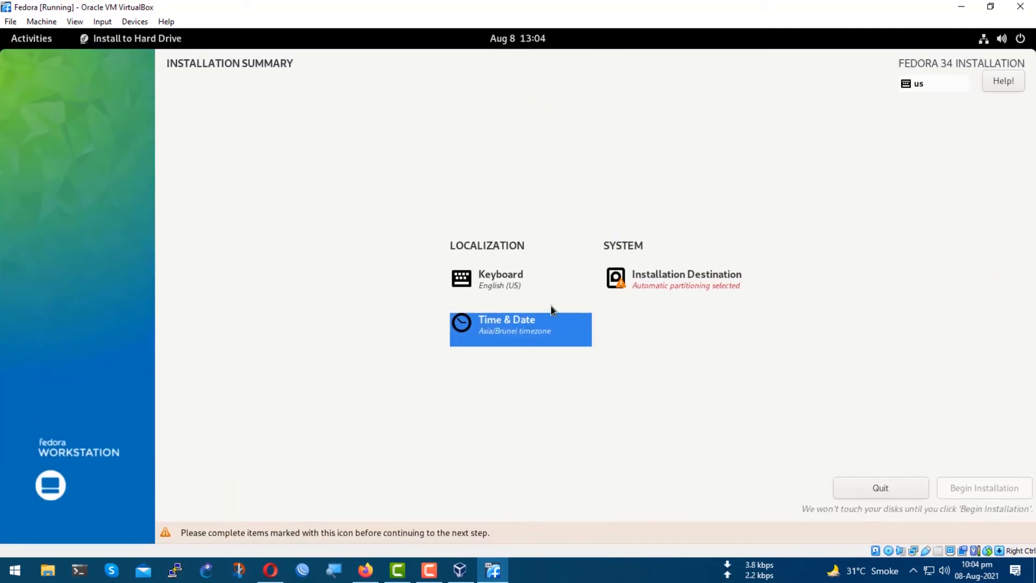
Select the 25 GiB ATA VBOX HARDDISK as the installation destination with automatic storage configuration and begin the installation.
left_click(656, 285)
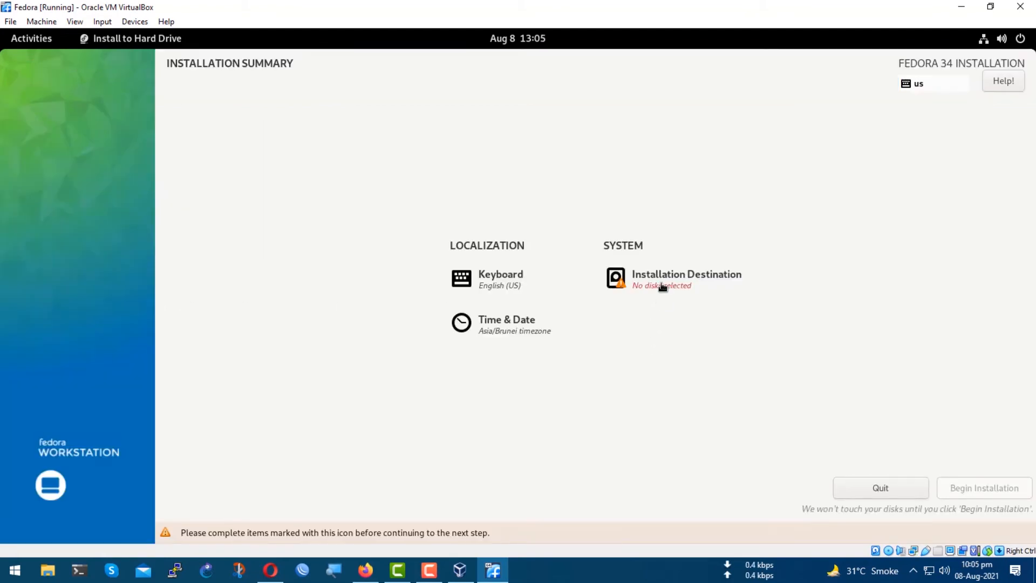
left_click(659, 285)
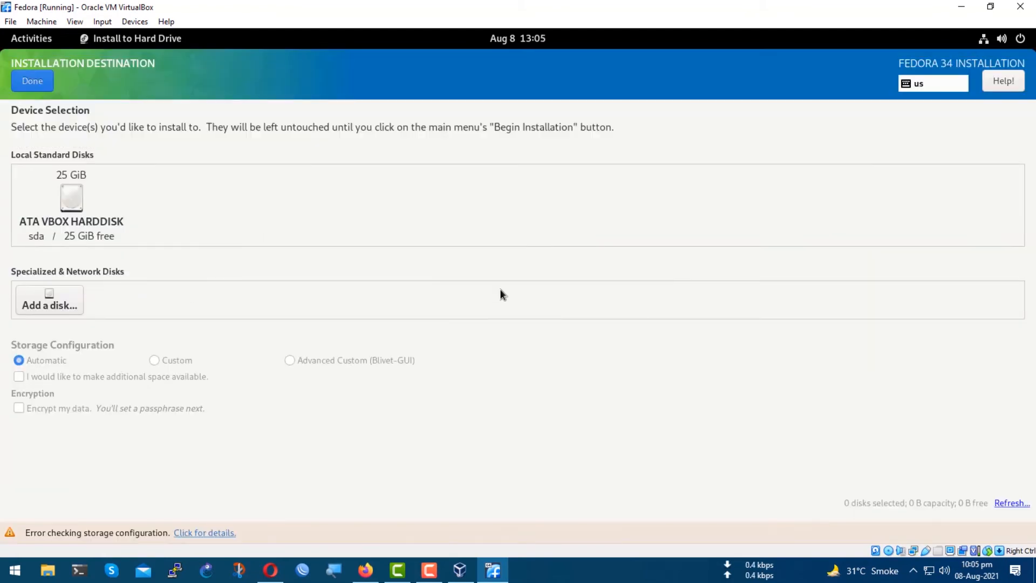
left_click(69, 203)
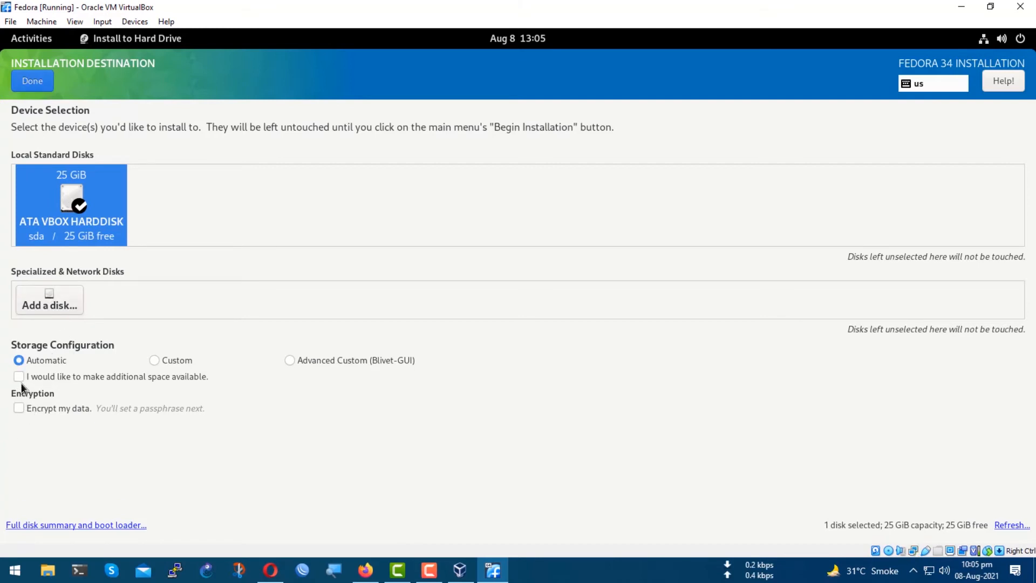
left_click_drag(1, 392, 232, 421)
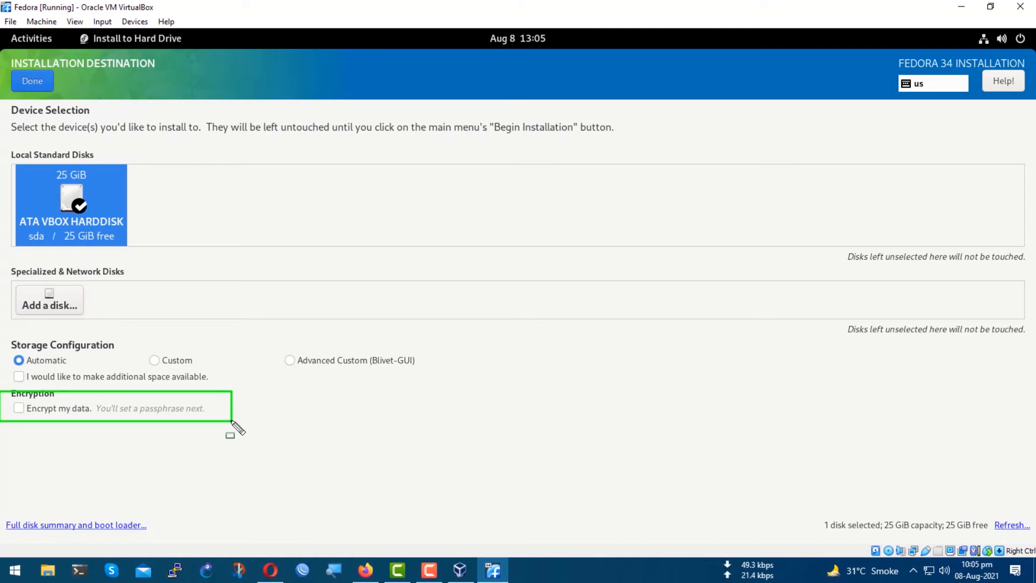
key("Escape")
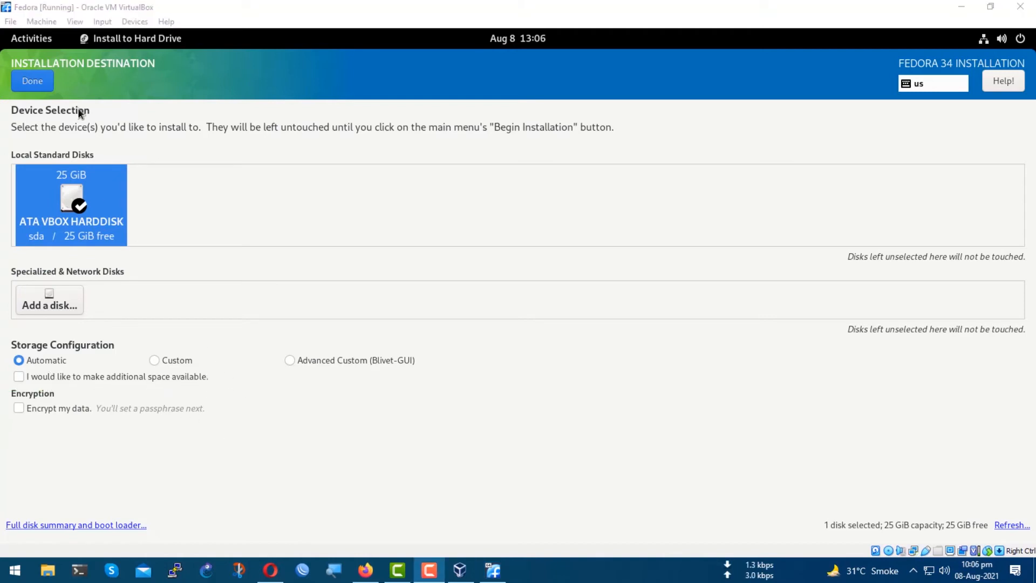
left_click(33, 83)
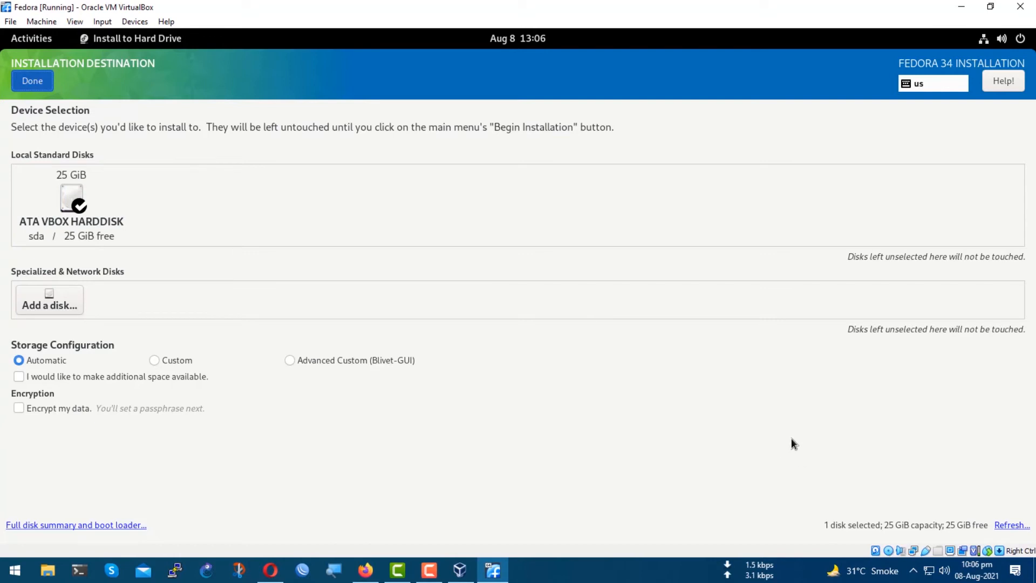
left_click(981, 512)
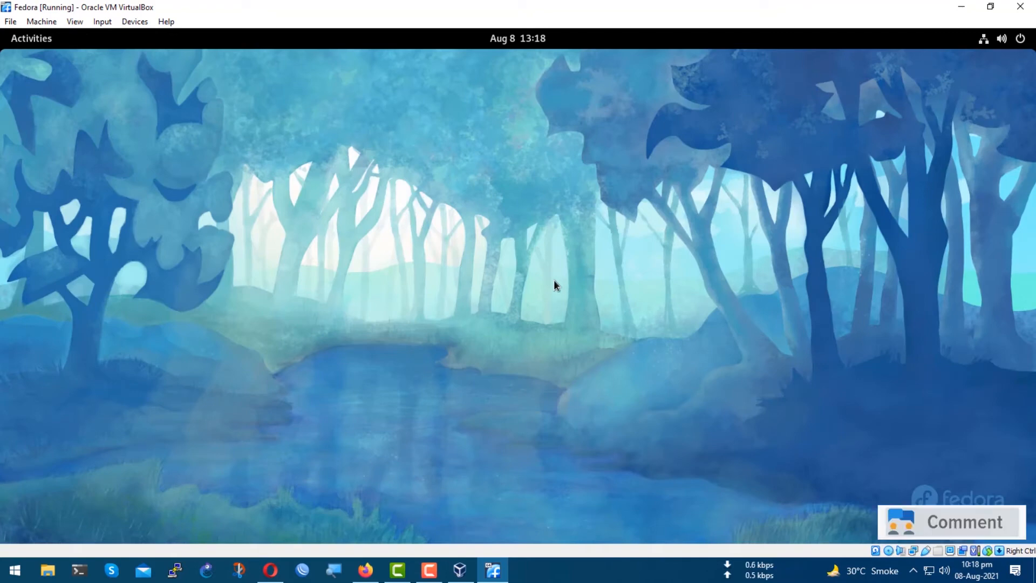
Switch to VirtualBox Manager and remove the Fedora live ISO from the Fedora VM's optical drive in its Storage settings.
left_click(460, 571)
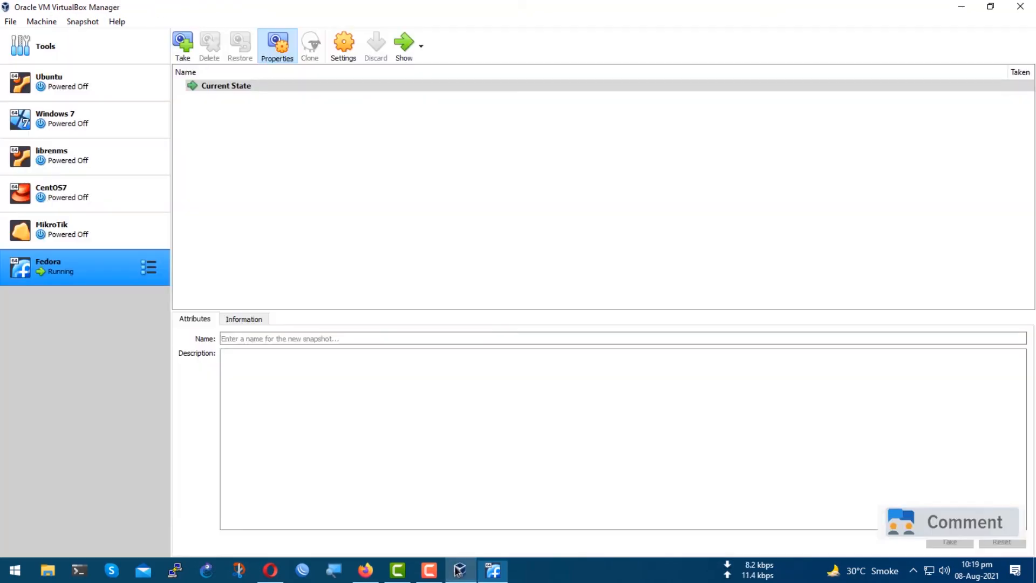
right_click(134, 262)
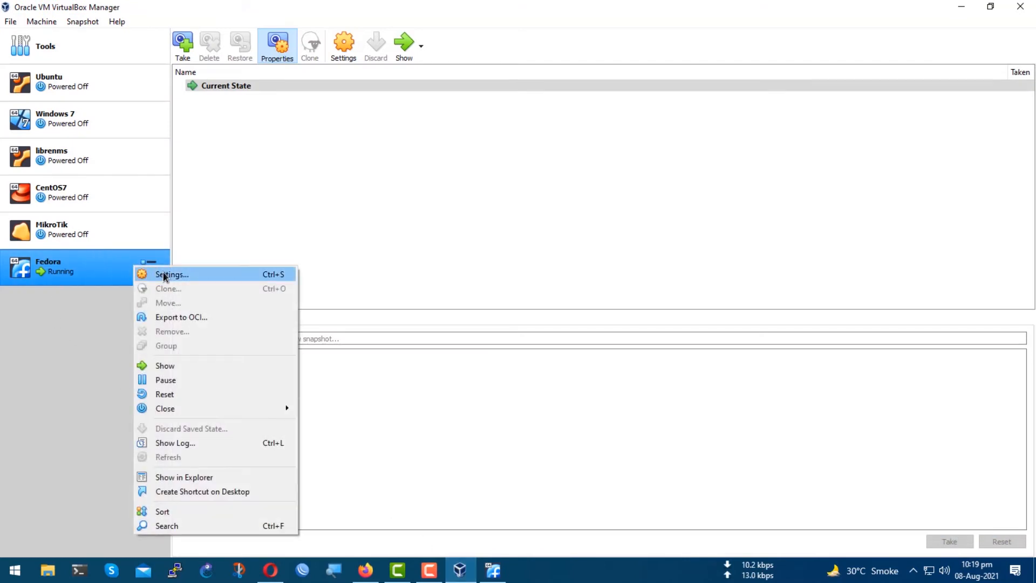
left_click(476, 277)
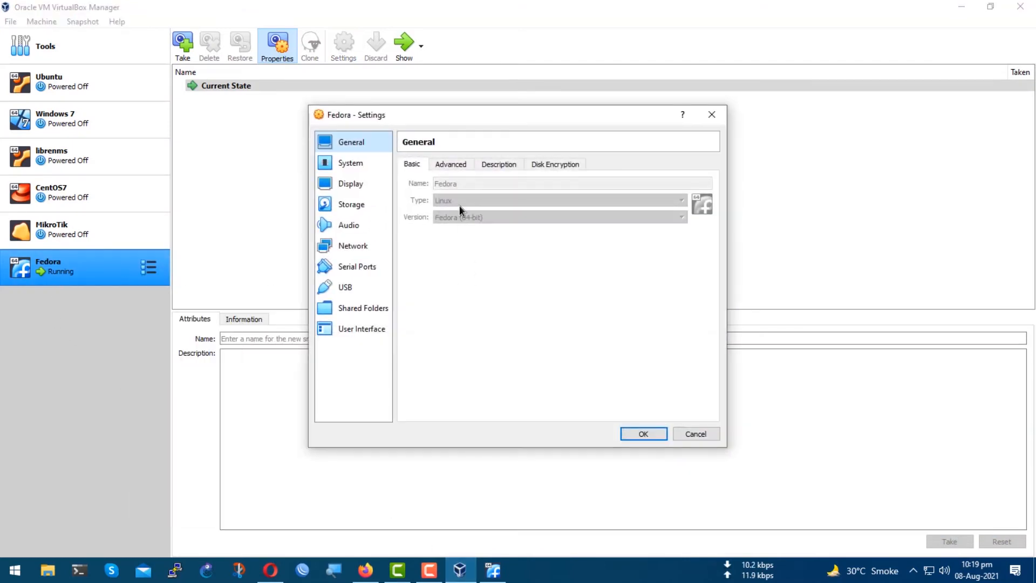
left_click(358, 205)
left_click(502, 193)
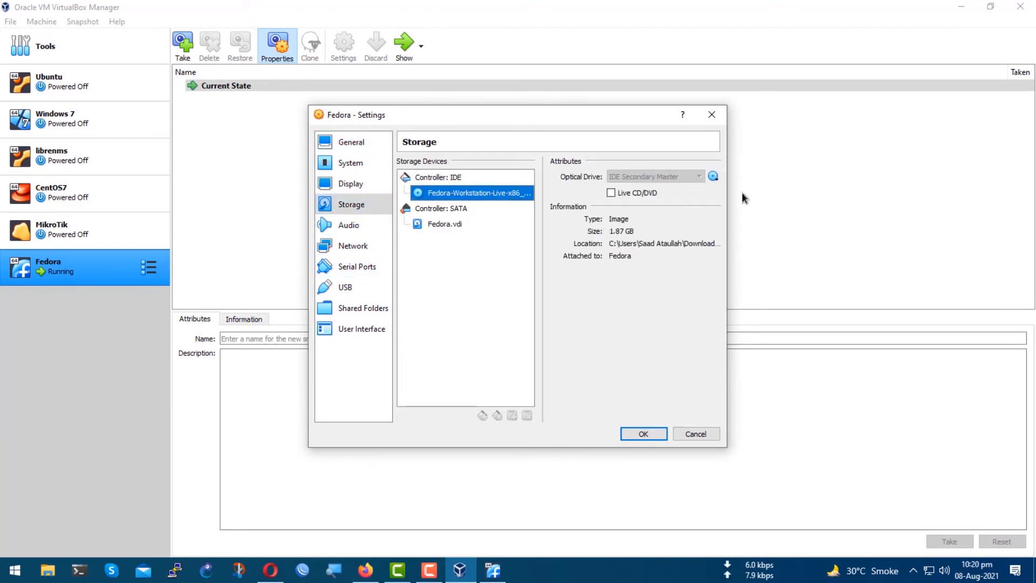
left_click(714, 176)
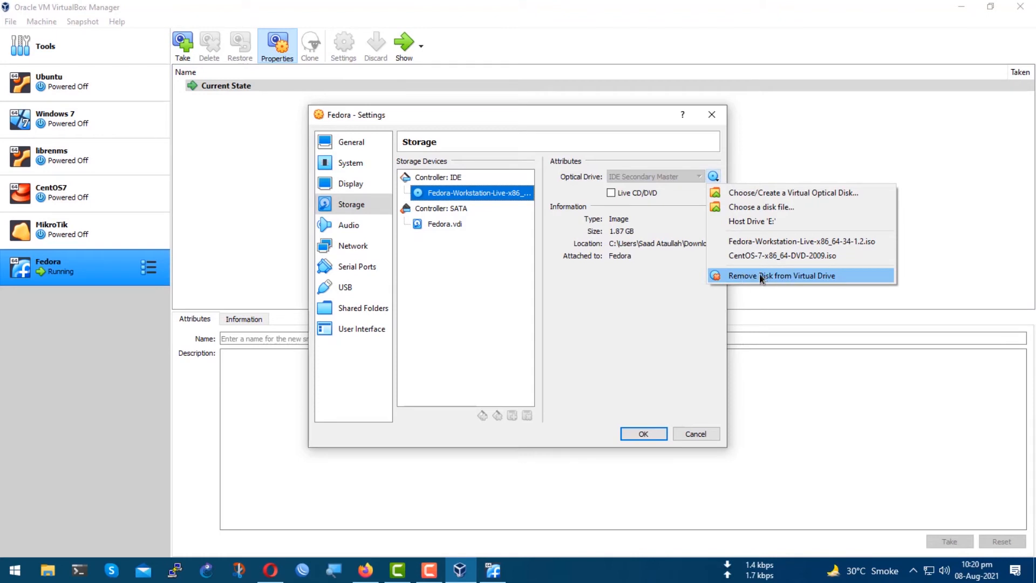
left_click(804, 276)
left_click(633, 432)
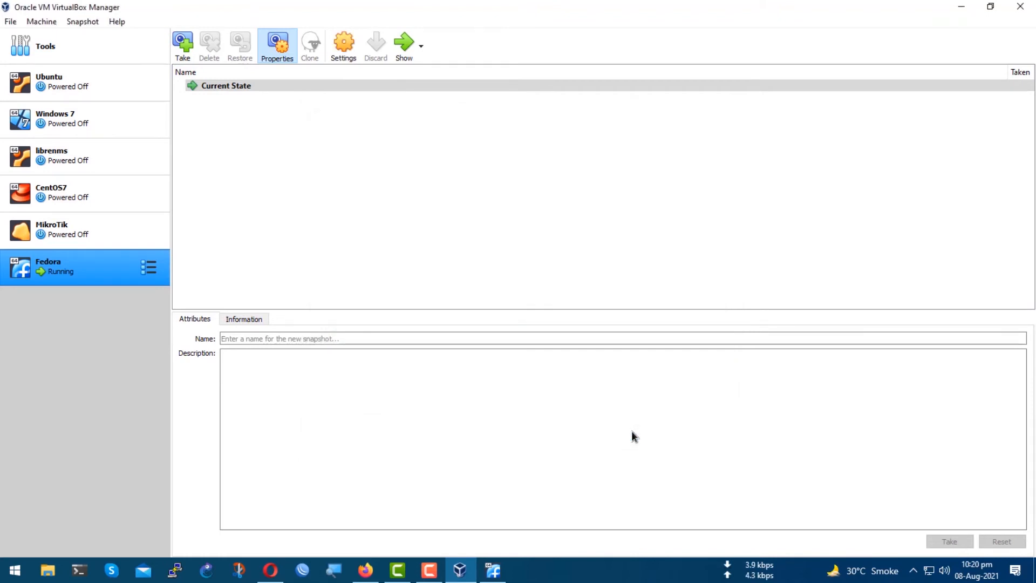
Reset the running Fedora virtual machine and return to its window.
right_click(83, 271)
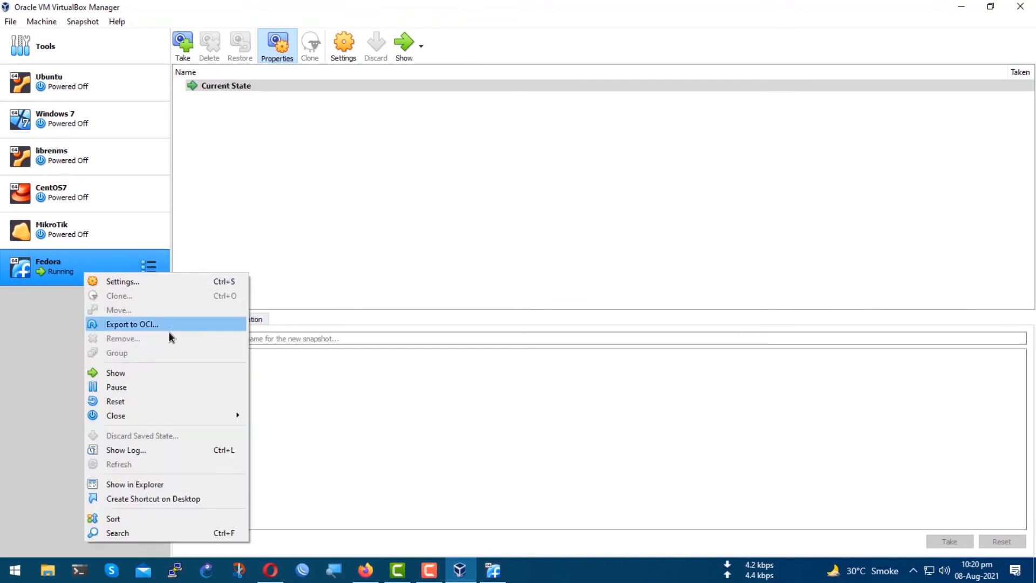
left_click(148, 402)
left_click(480, 329)
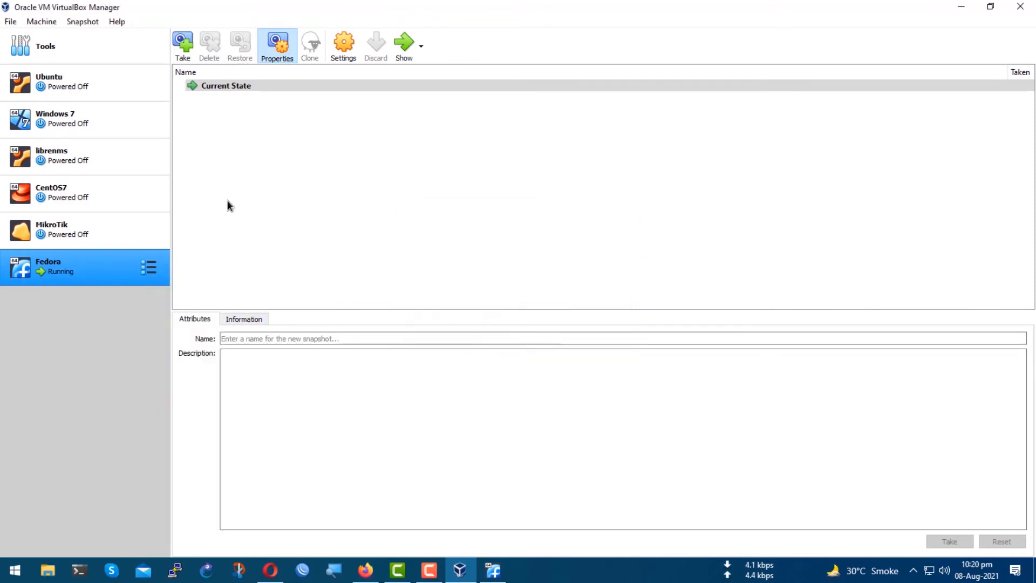
left_click(493, 571)
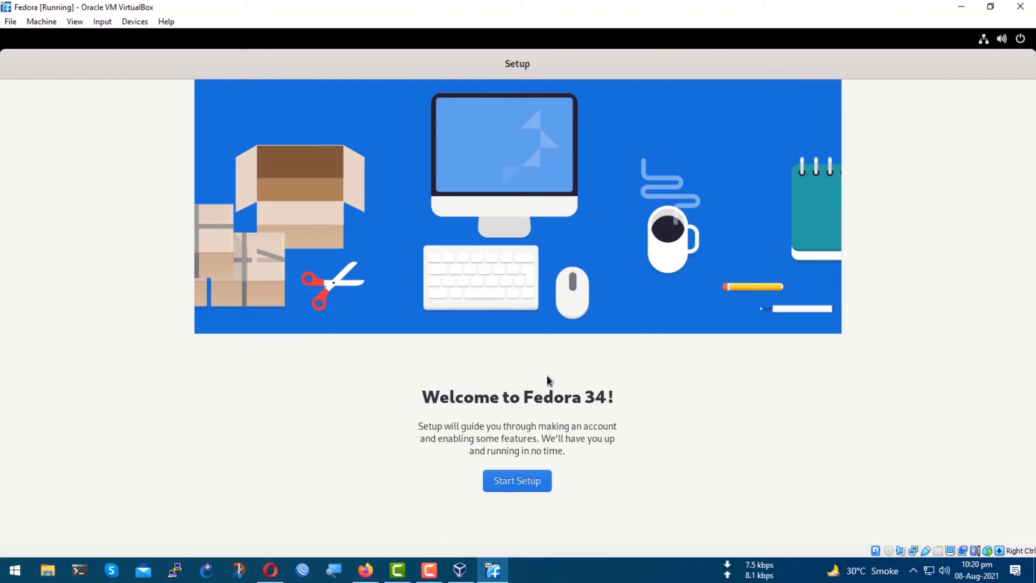
Start the Fedora setup, keep the default privacy settings and skip connecting online accounts.
left_click(510, 485)
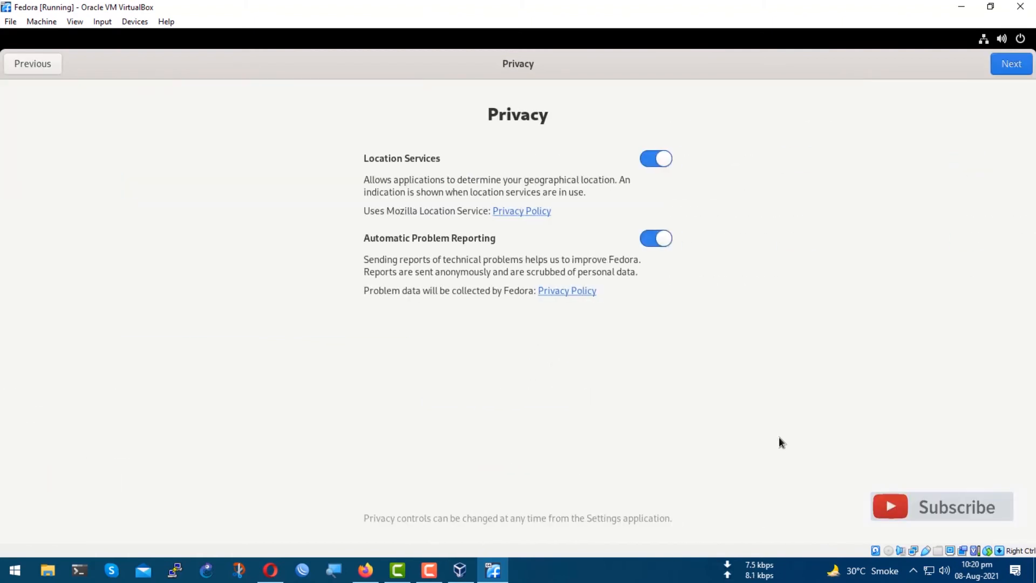
left_click(1011, 69)
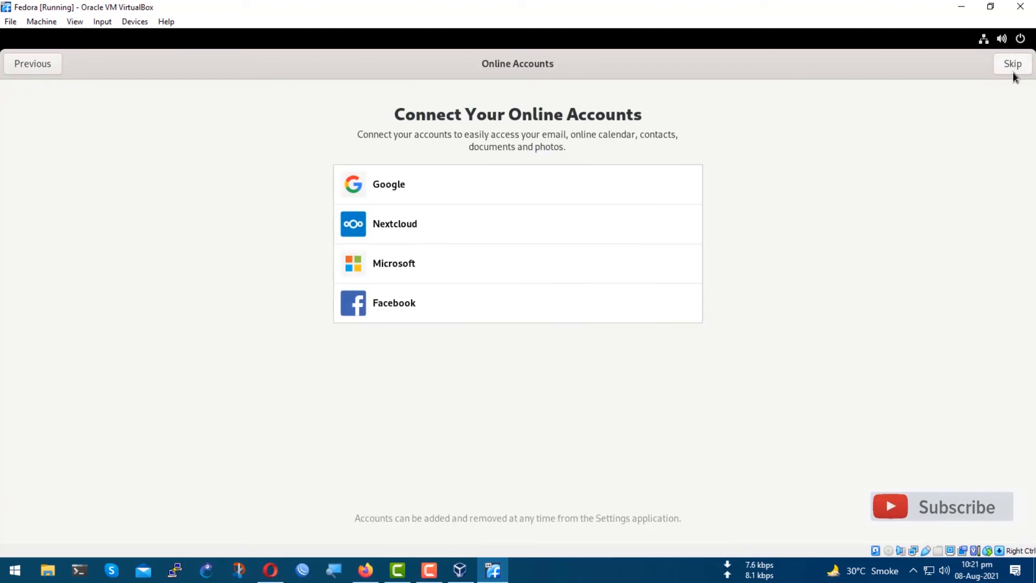
left_click(1012, 68)
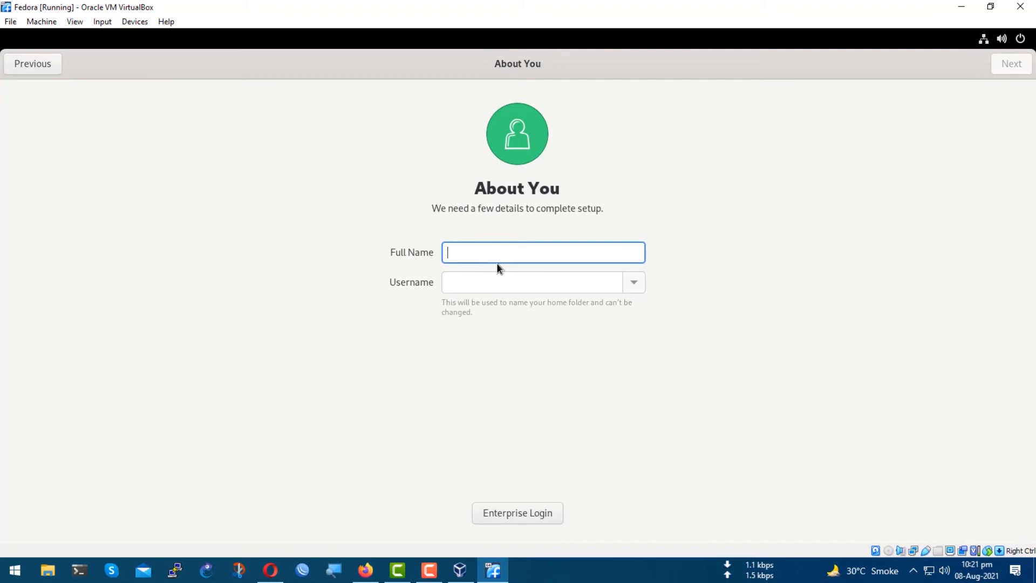
Enter the user's full name, then set and confirm the account password.
type("saad")
left_click(1015, 69)
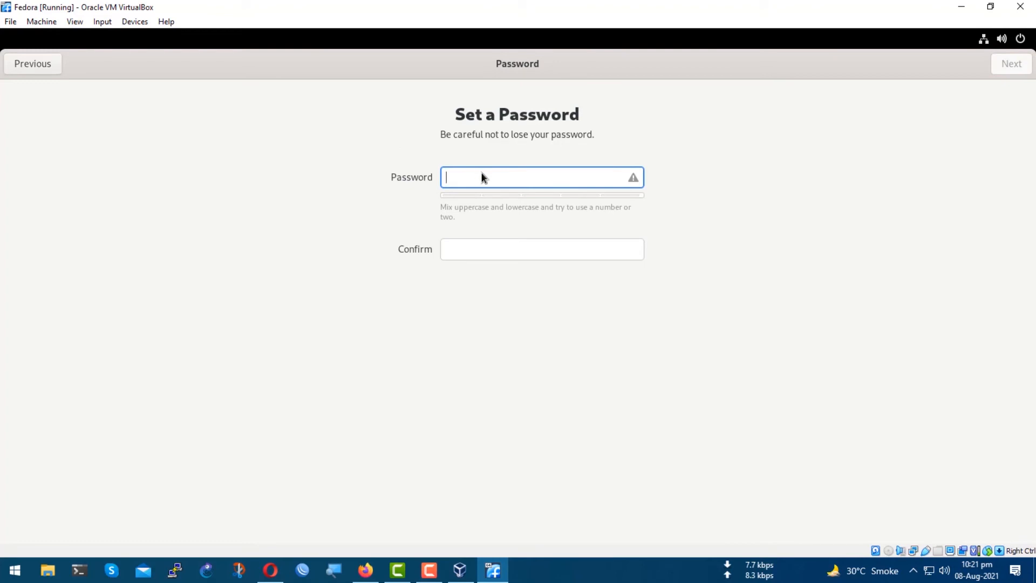
type("•••••••••••")
key("Tab")
type("•••••")
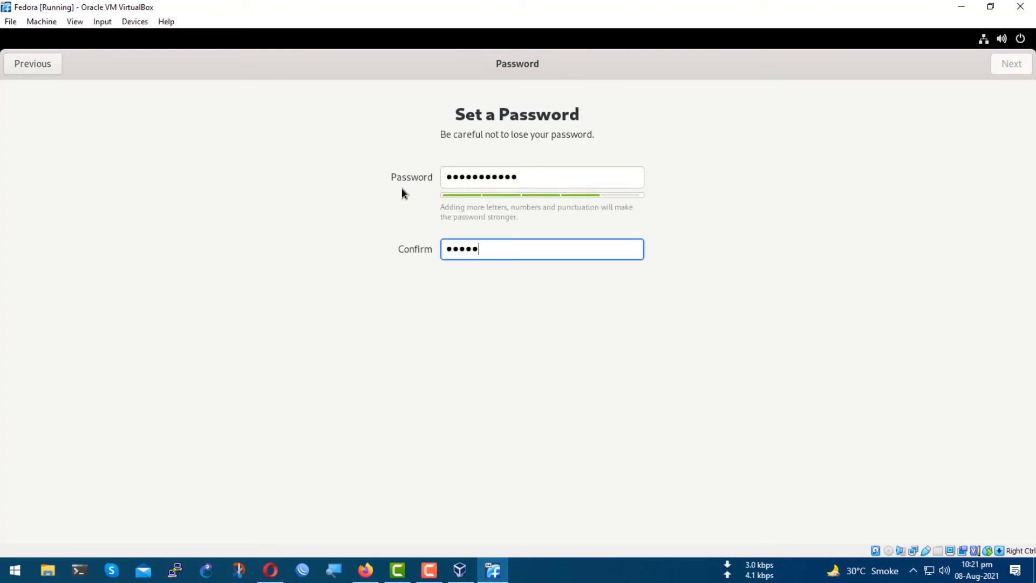
type("••••••")
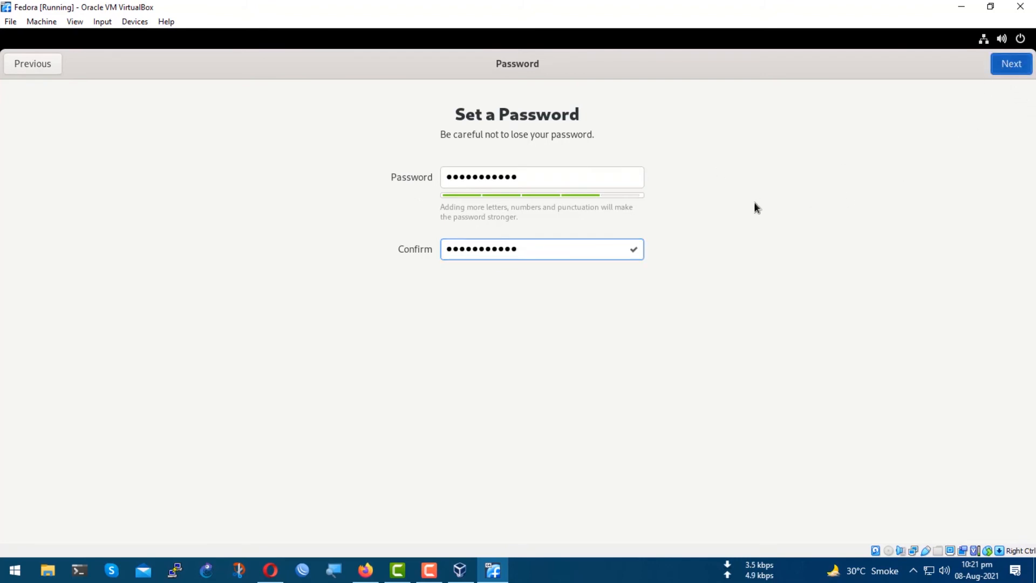
key("Return")
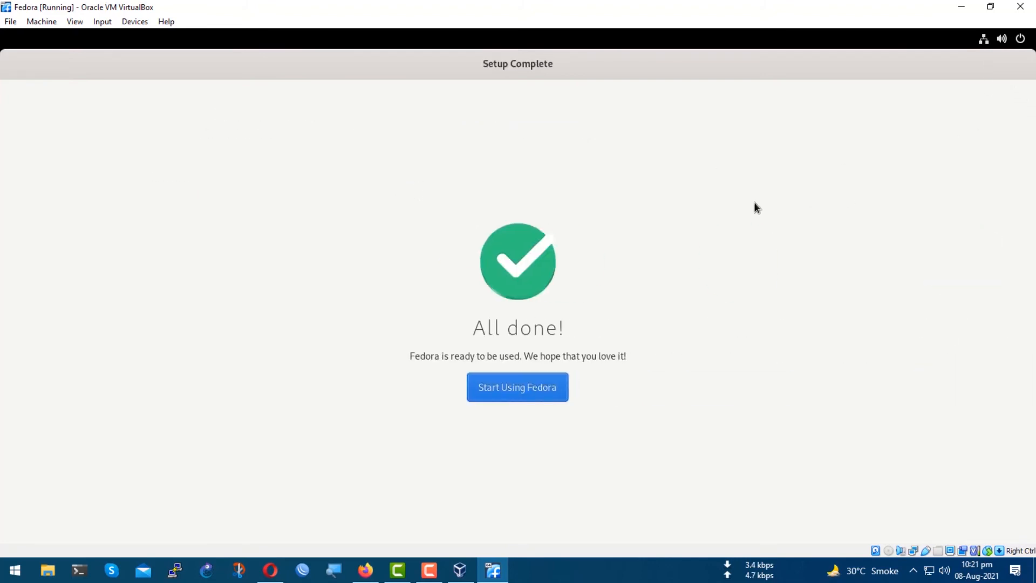
Start using Fedora without taking the GNOME tour and open Terminal from the applications grid.
left_click(533, 392)
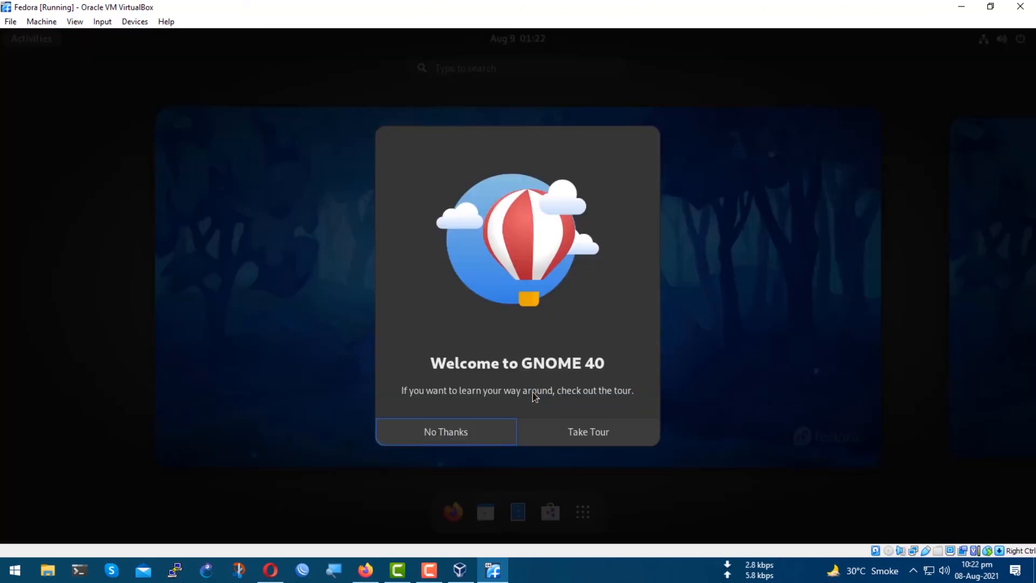
left_click(475, 432)
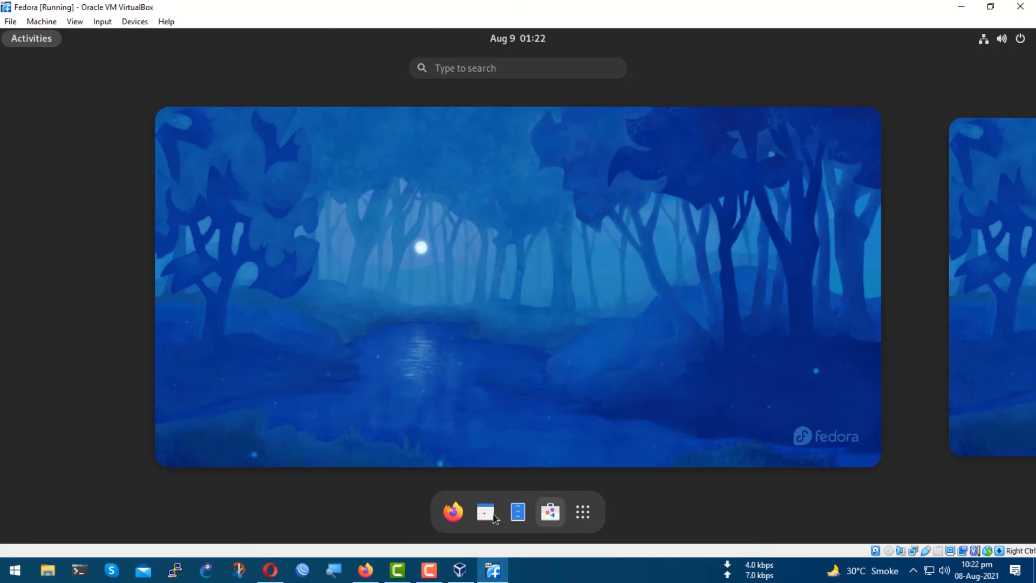
left_click(583, 512)
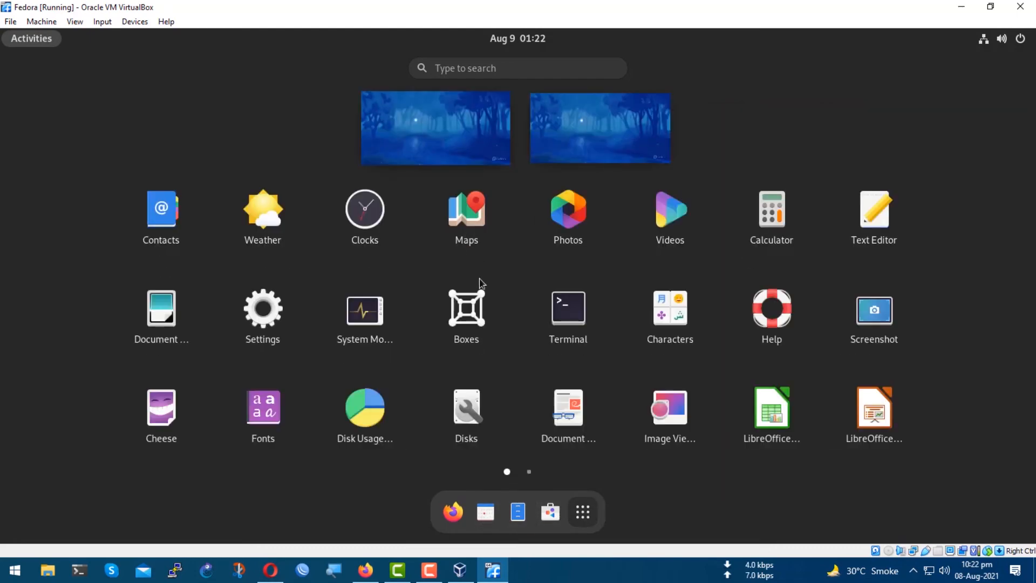
scroll(511, 301, "down", 1)
scroll(511, 301, "up", 1)
left_click(540, 315)
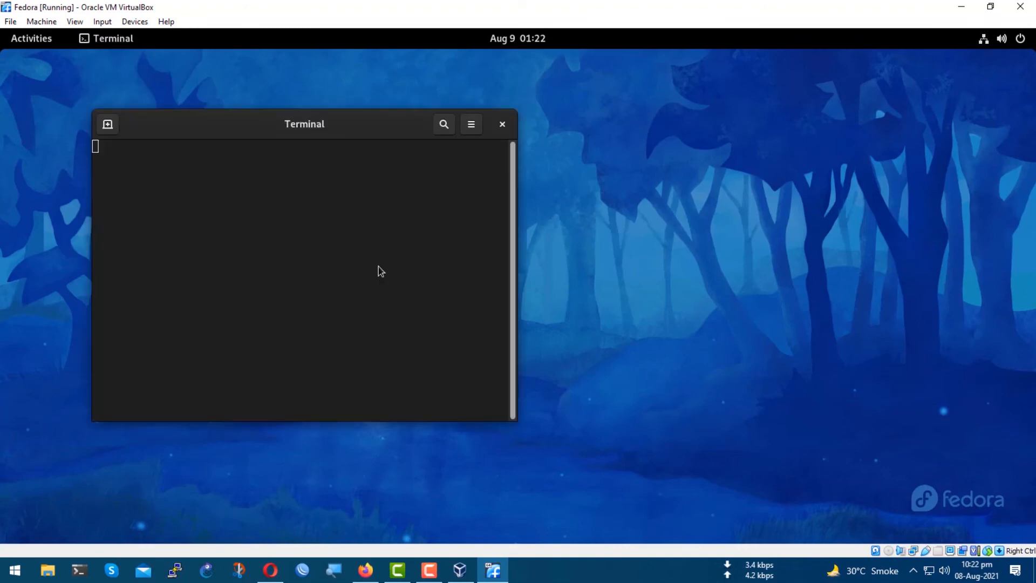
Run sudo dnf upgrade in the terminal to update the system.
left_click_drag(154, 155, 108, 148)
left_click(194, 196)
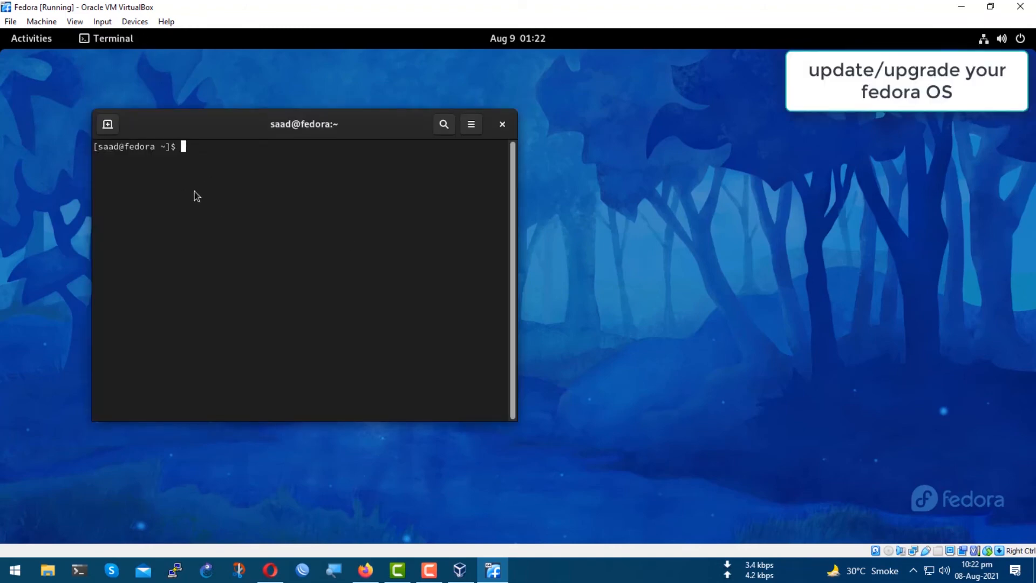
type("sudo dnf upgrade")
key("Return")
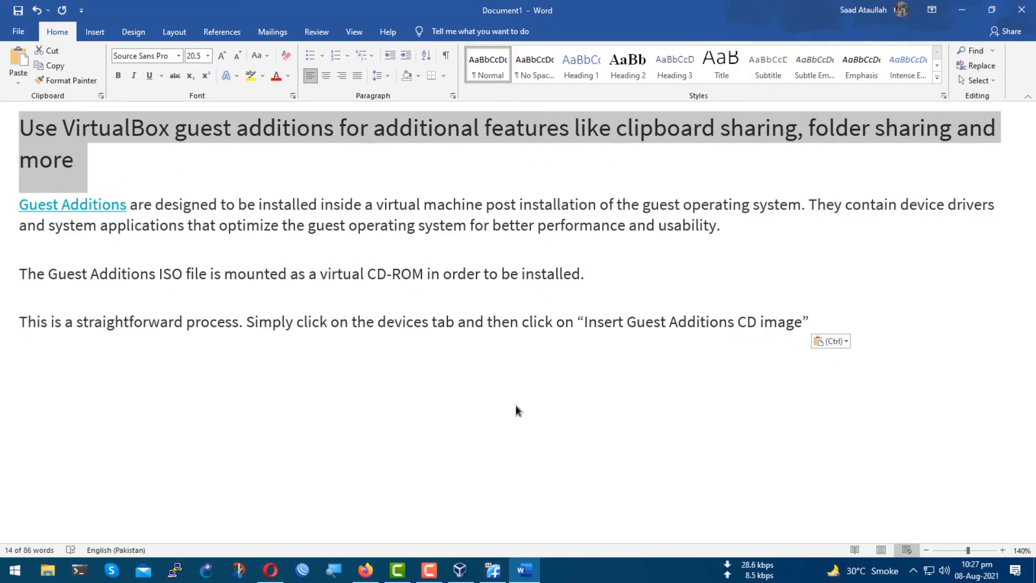
Run the VBox_GAs_6.1.16 Guest Additions autorun software in the VM.
left_click(515, 406)
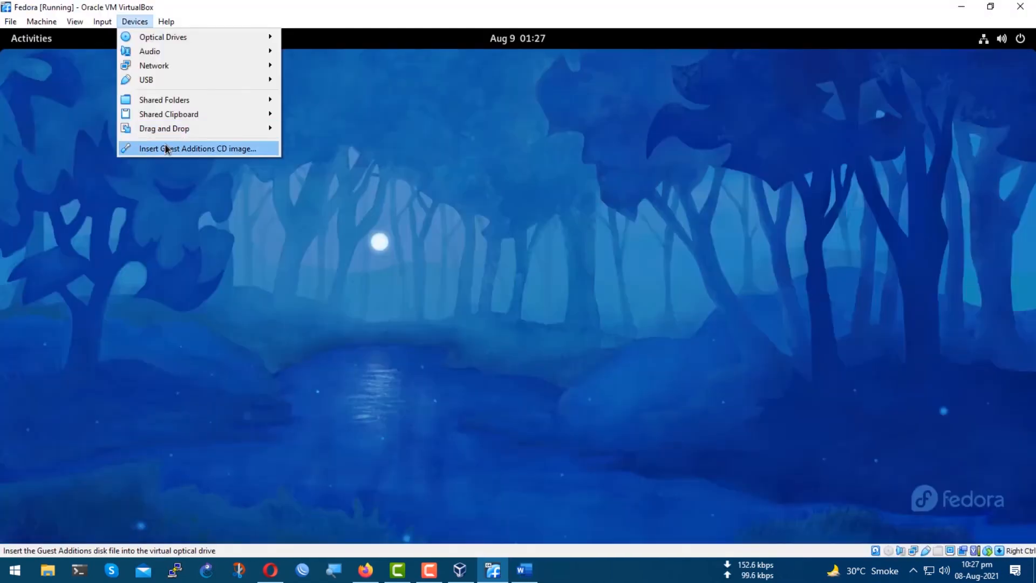
left_click(167, 148)
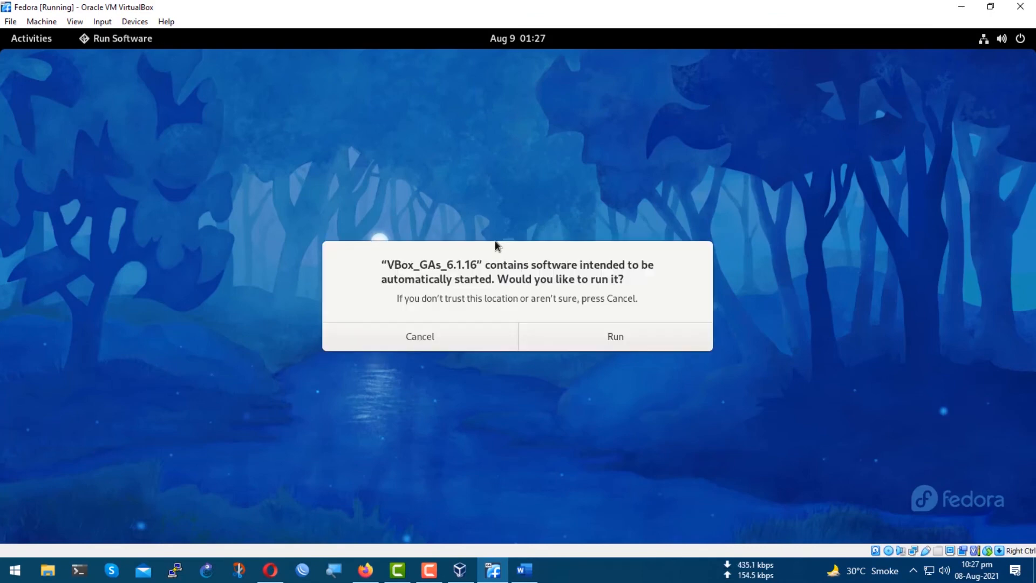
left_click(629, 337)
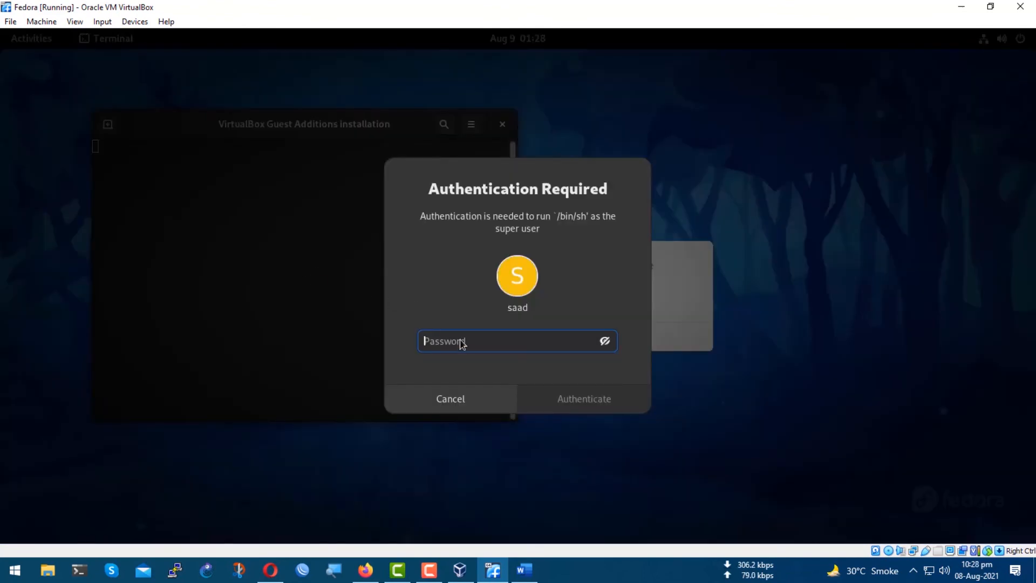
Authenticate with the account password and answer yes to continue the Guest Additions installation.
type("******")
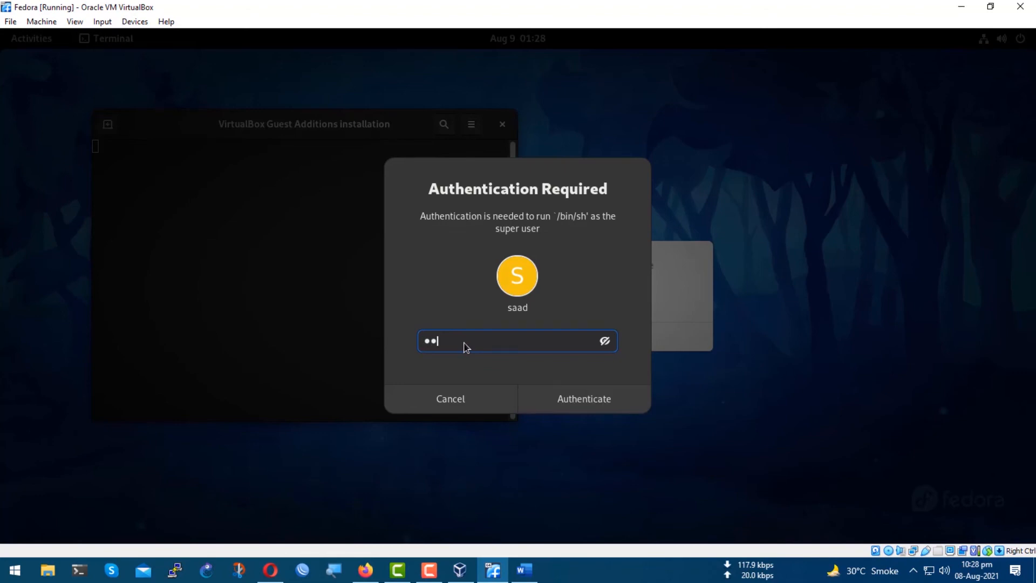
type("*****")
left_click(586, 403)
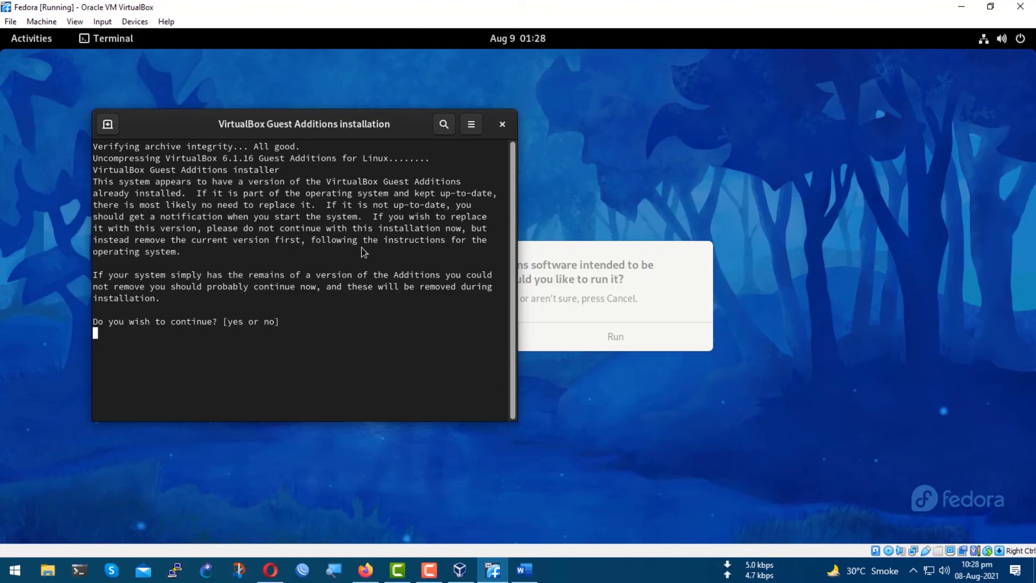
type("yes")
key("Return")
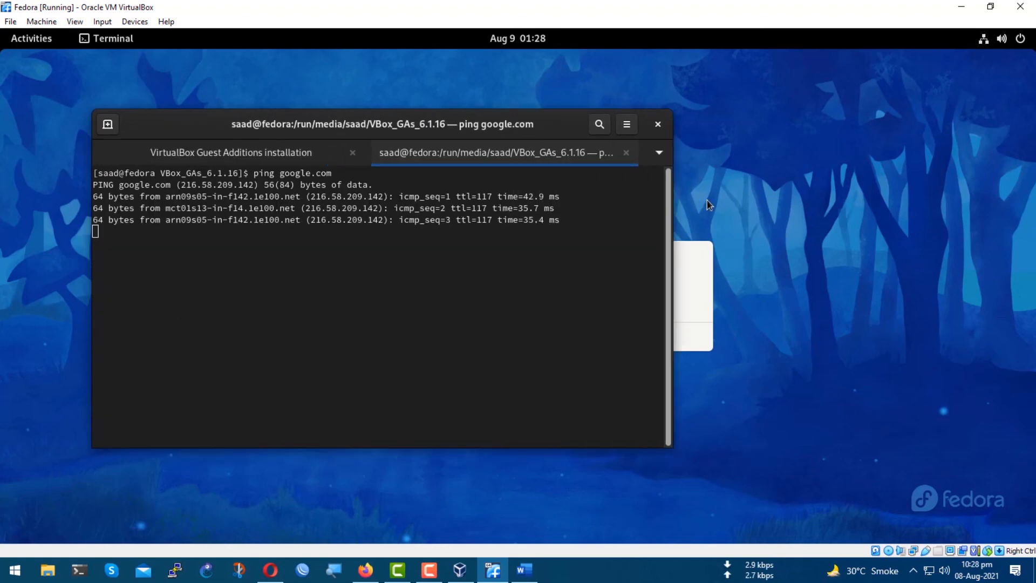
Switch back to the Guest Additions installation tab and close its window.
left_click_drag(707, 200, 717, 199)
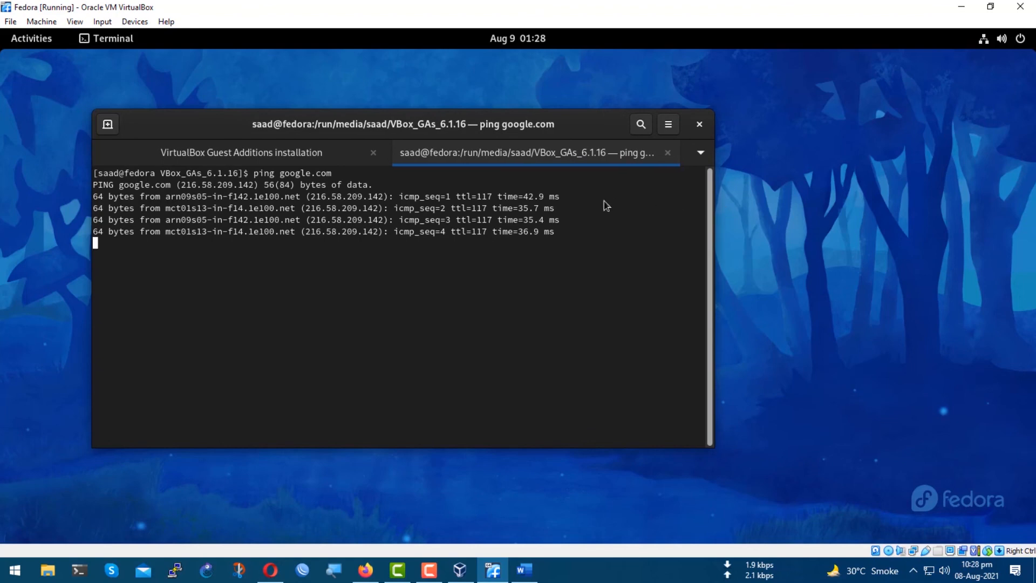
left_click(262, 152)
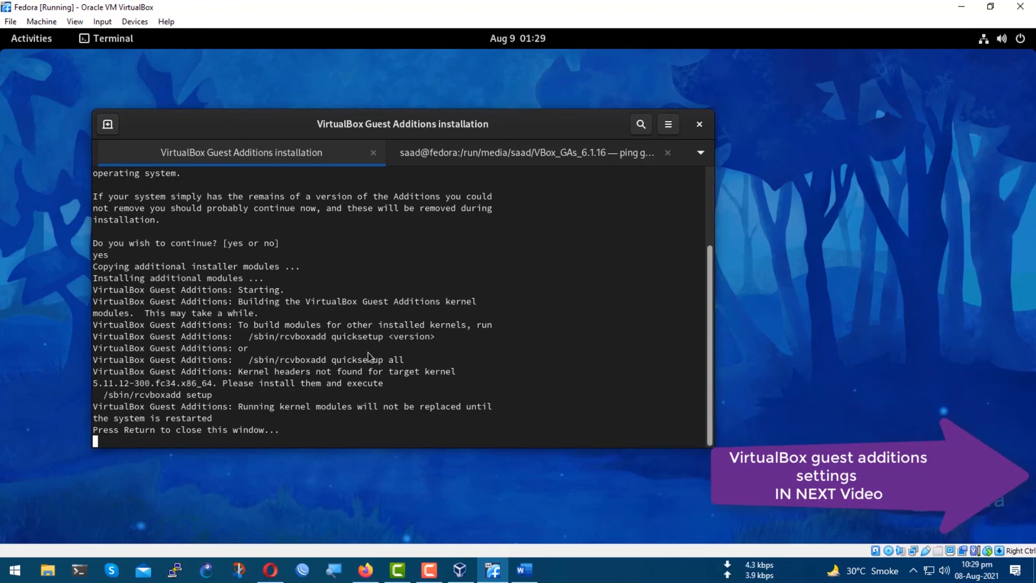
key("Return")
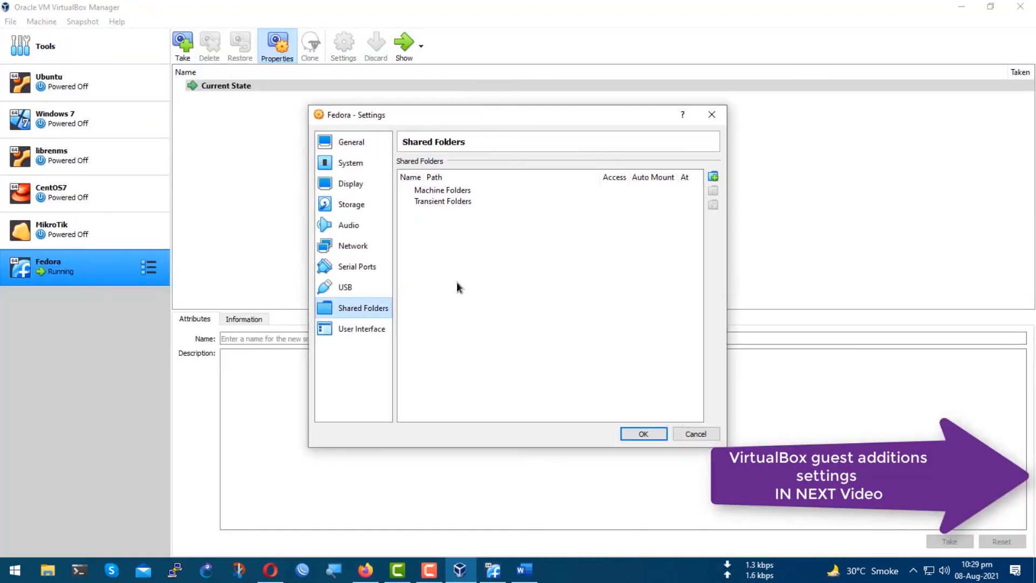
Add the VirtualBox_VMs folder as a read-only, permanent machine shared folder in the Fedora VM settings.
left_click(480, 190)
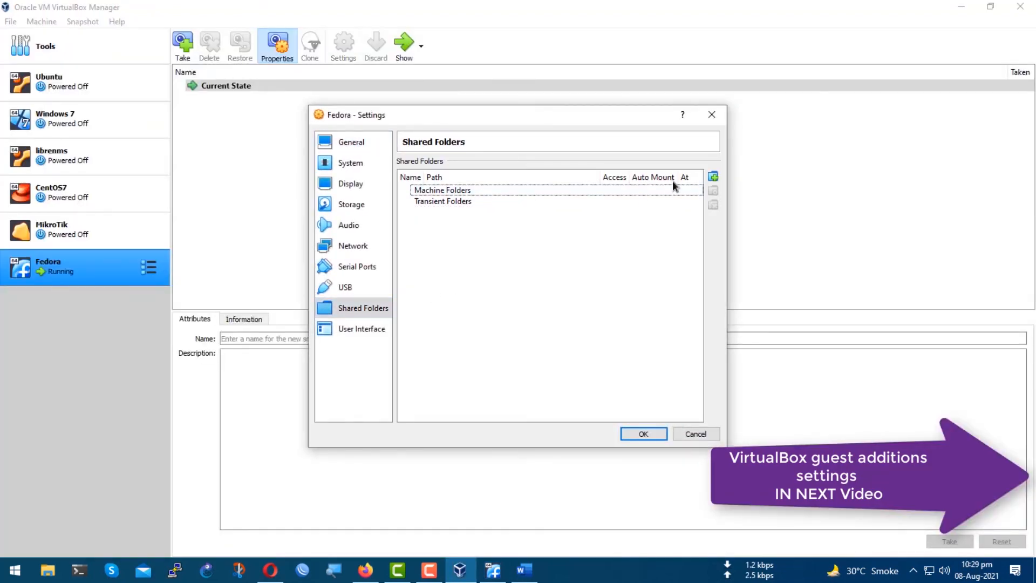
left_click(713, 178)
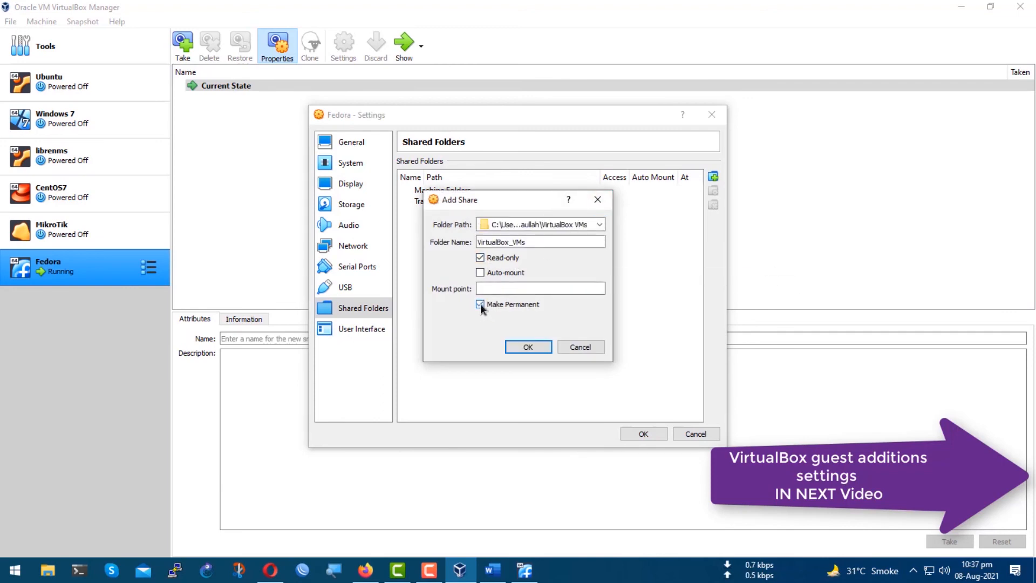
left_click(523, 348)
Start adding a transient shared folder.
left_click(442, 208)
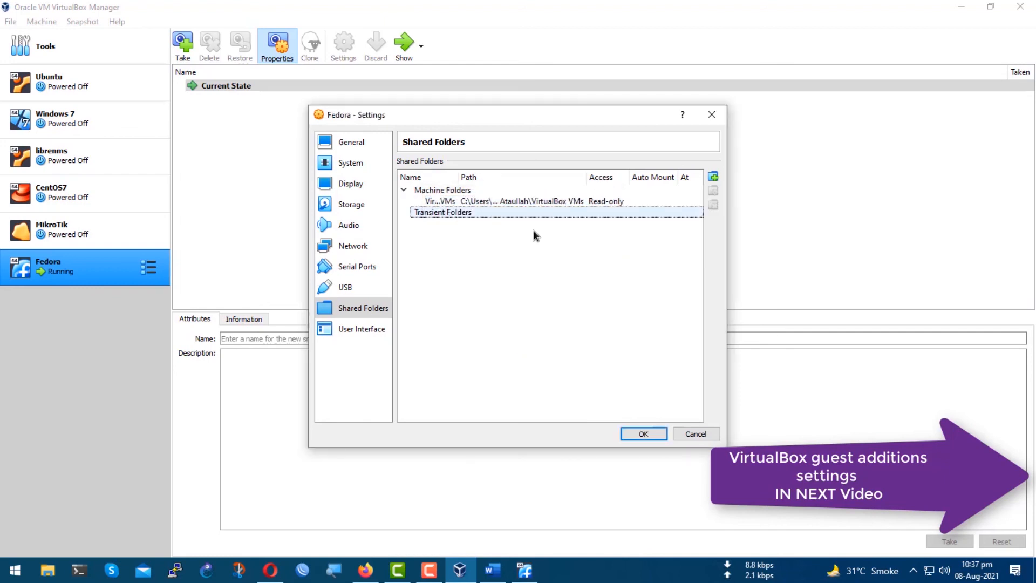
left_click(713, 177)
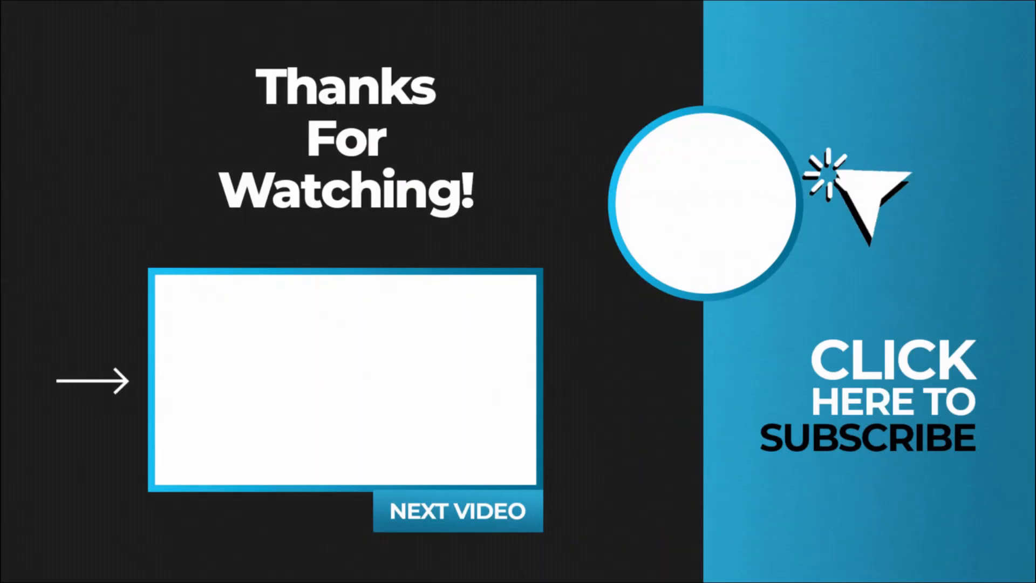